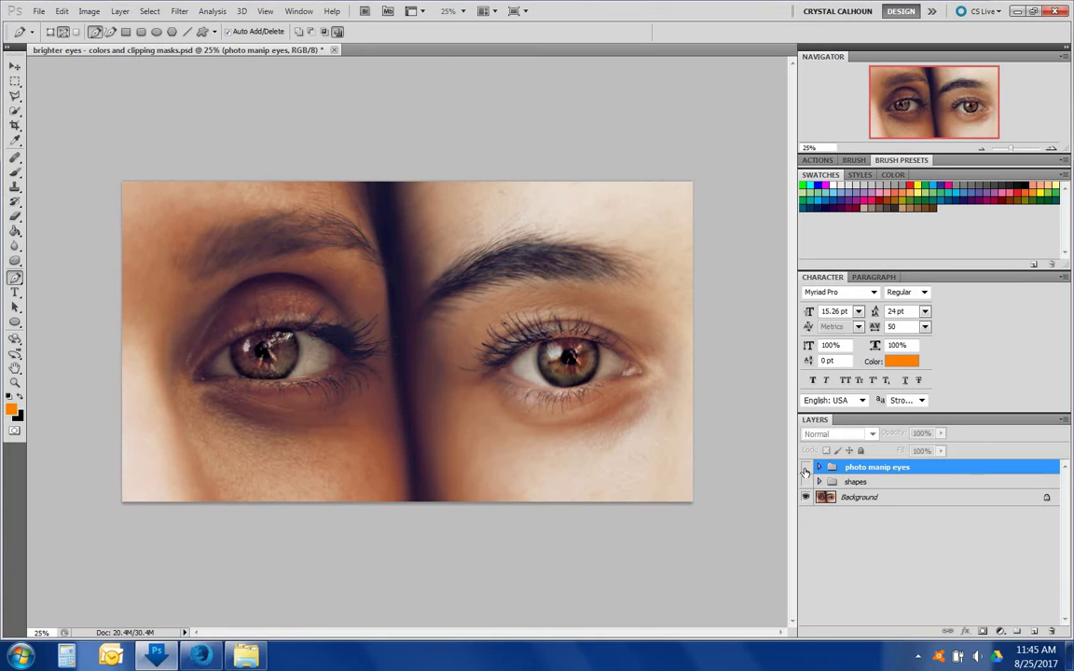
- Compare the photo with and without the photo manip eyes group, leaving the group hidden
click(806, 469)
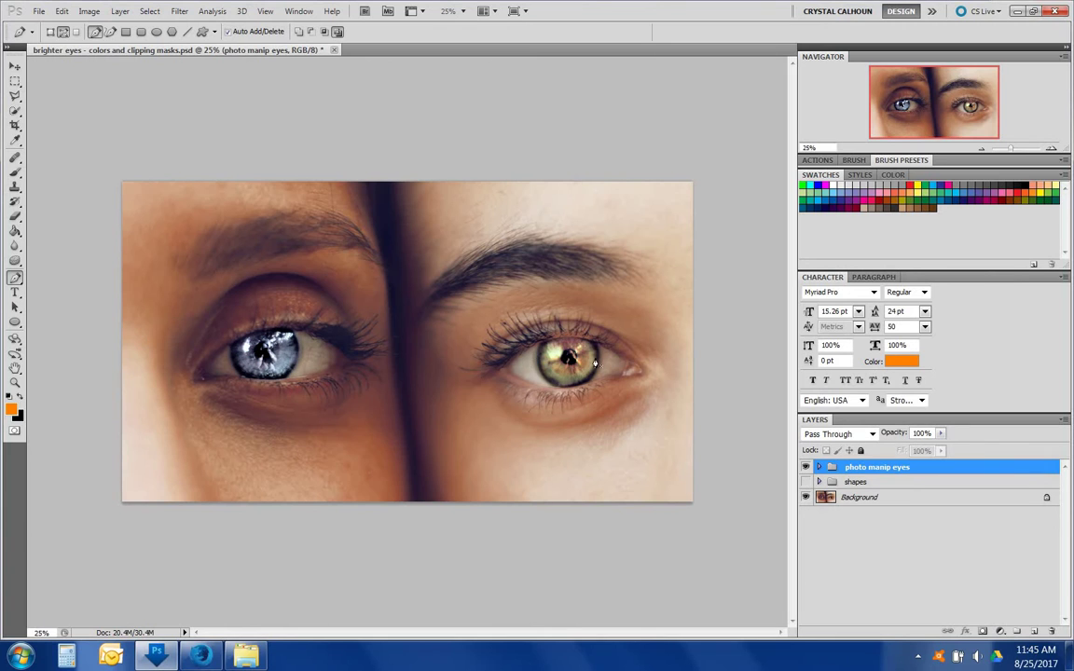
click(806, 467)
click(807, 467)
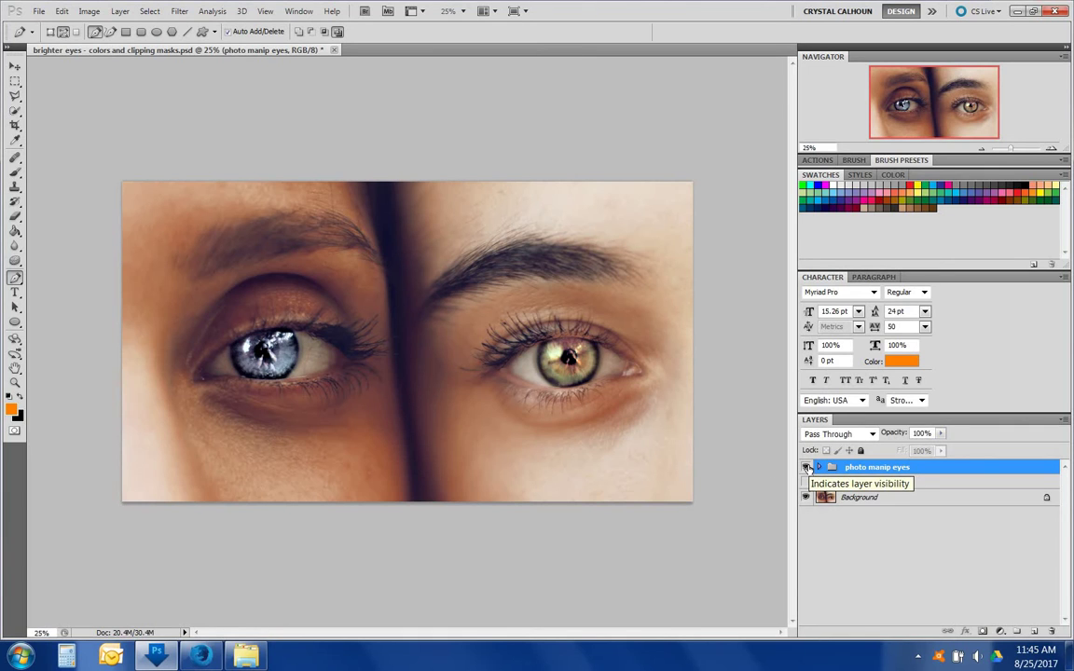
click(806, 467)
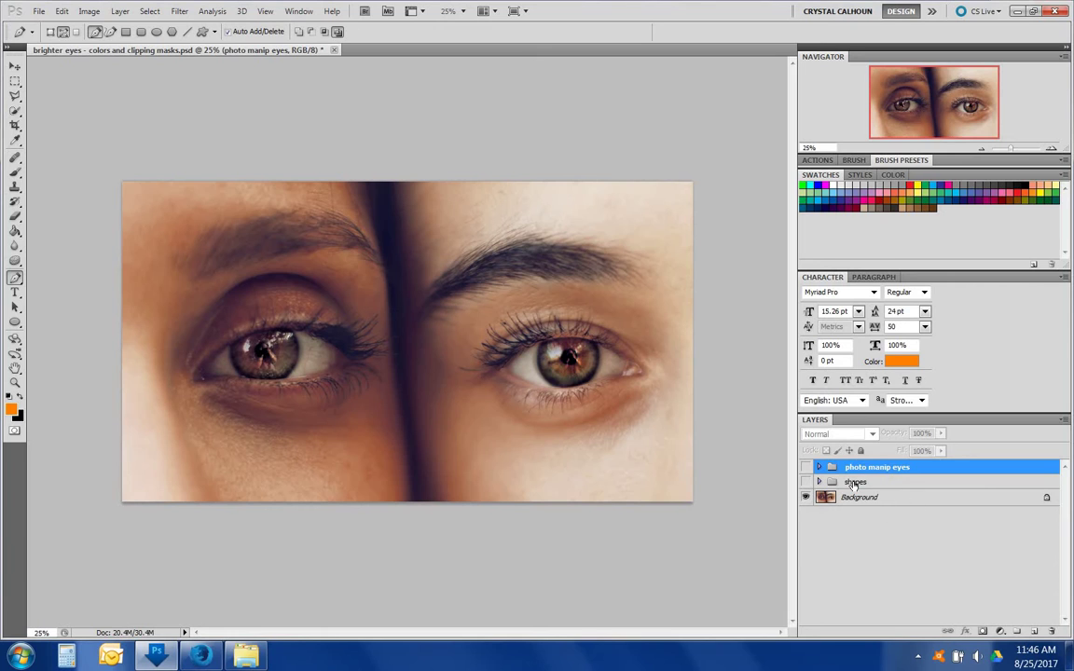
- Move the shapes group into the photo manip eyes group and create a new layer group above it
drag(842, 482, 833, 473)
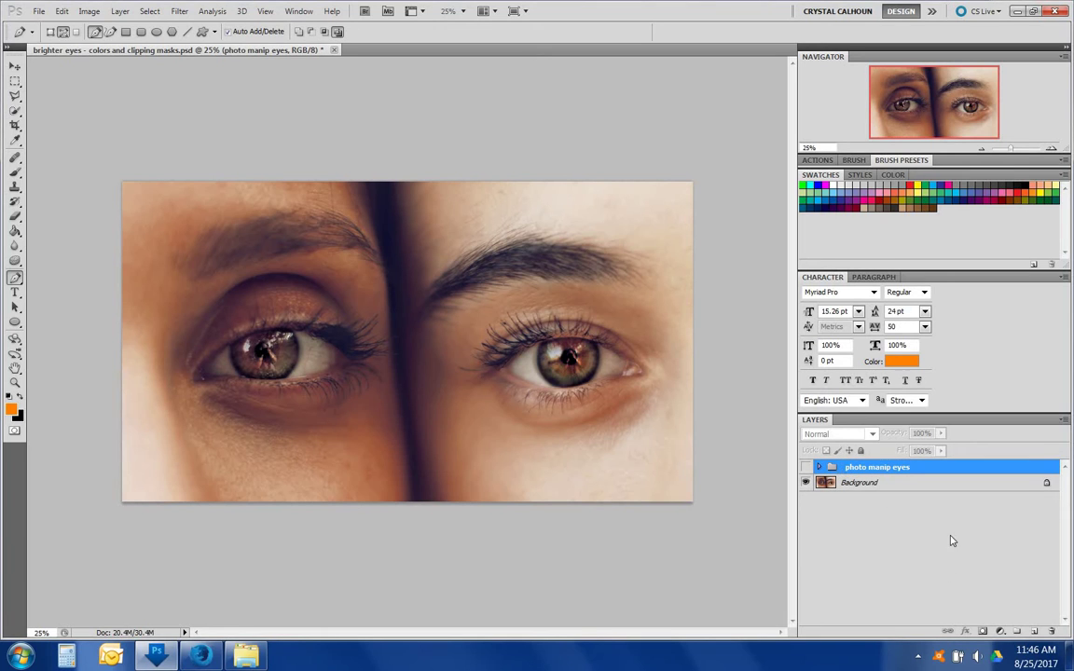
click(1017, 632)
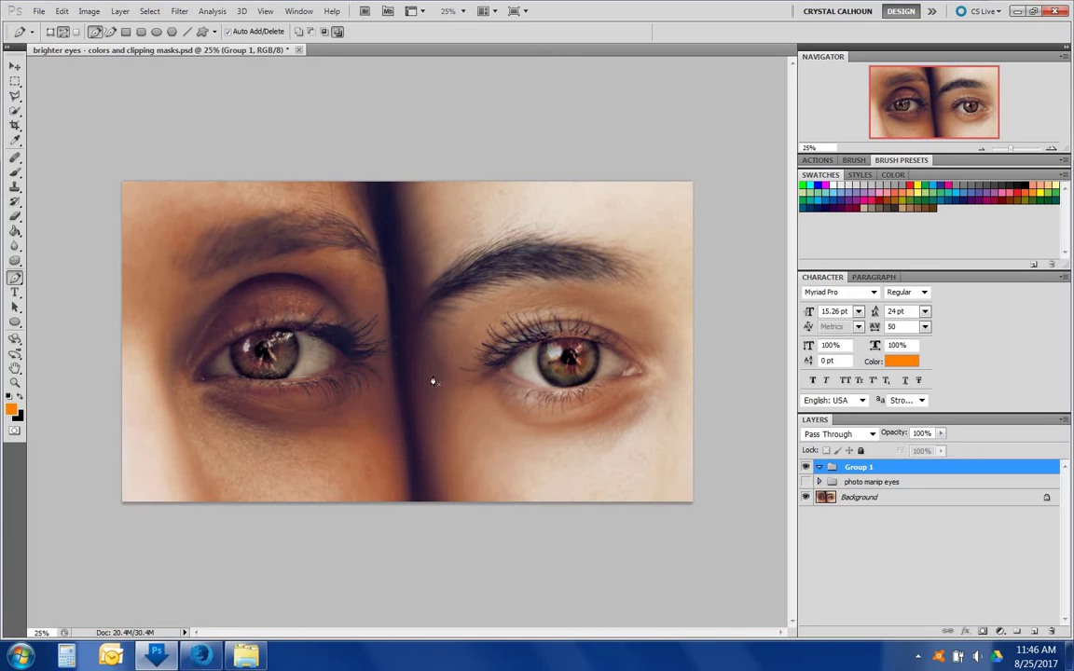
- Draw an orange circle shape over the left eye's iris with the Ellipse tool
click(15, 322)
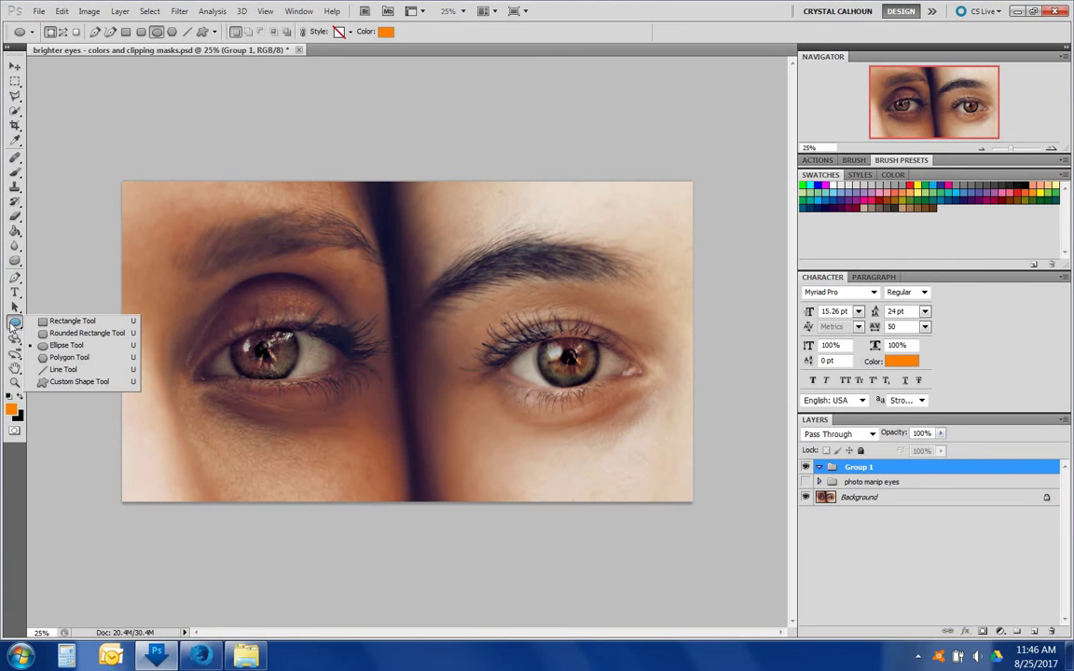
click(65, 346)
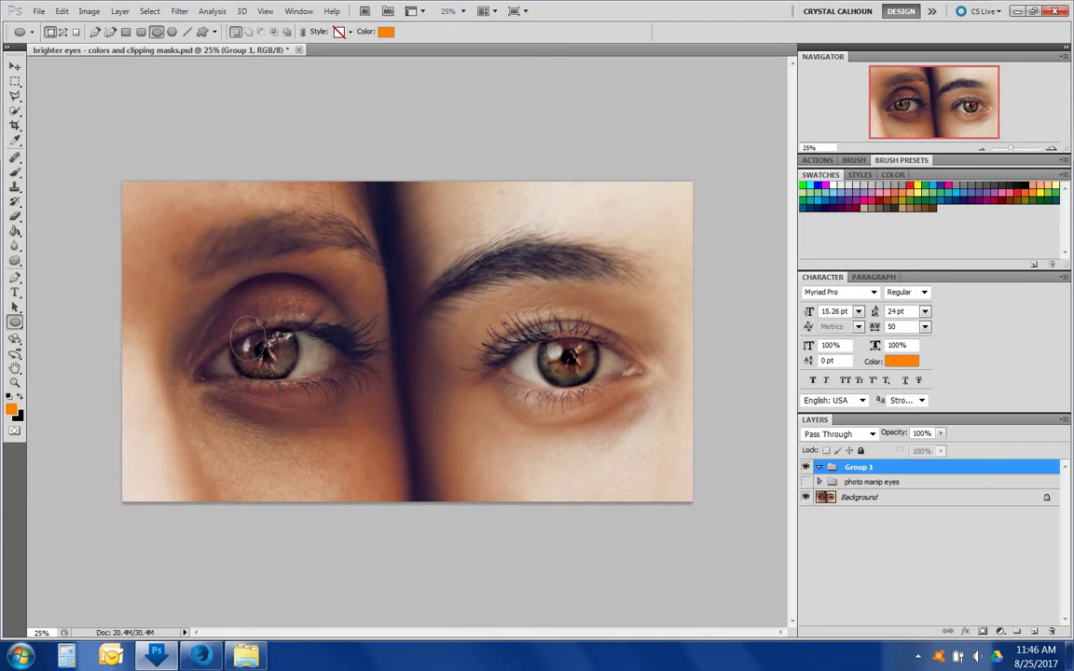
drag(264, 349, 299, 384)
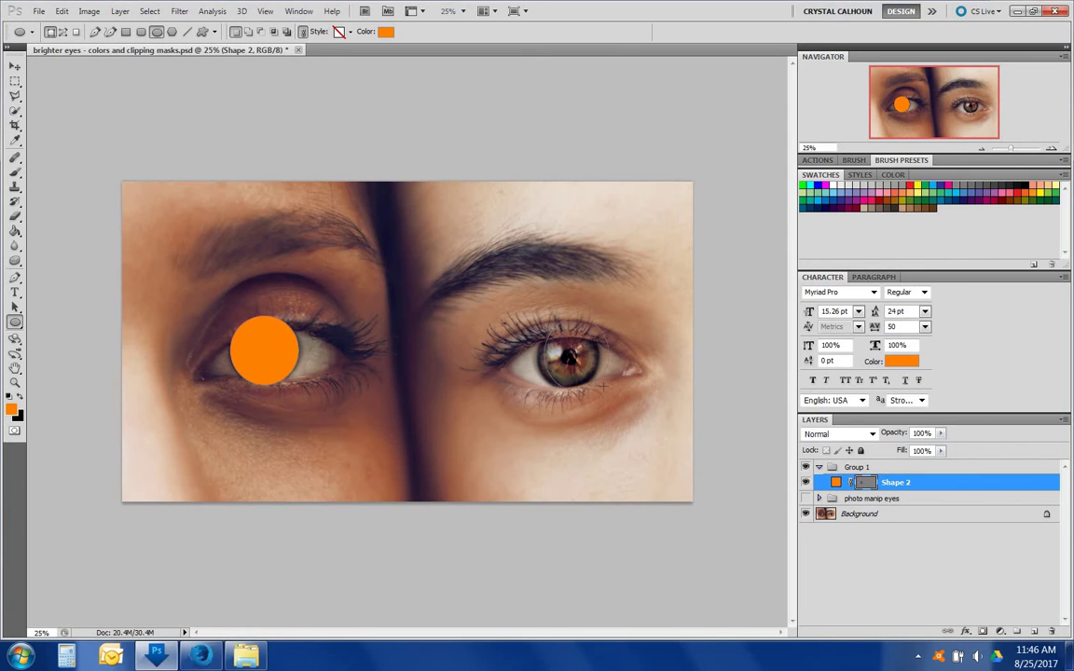
- Draw an ellipse shape over the right eye's iris and transform it to about 115% width so it covers the iris
drag(572, 354, 600, 390)
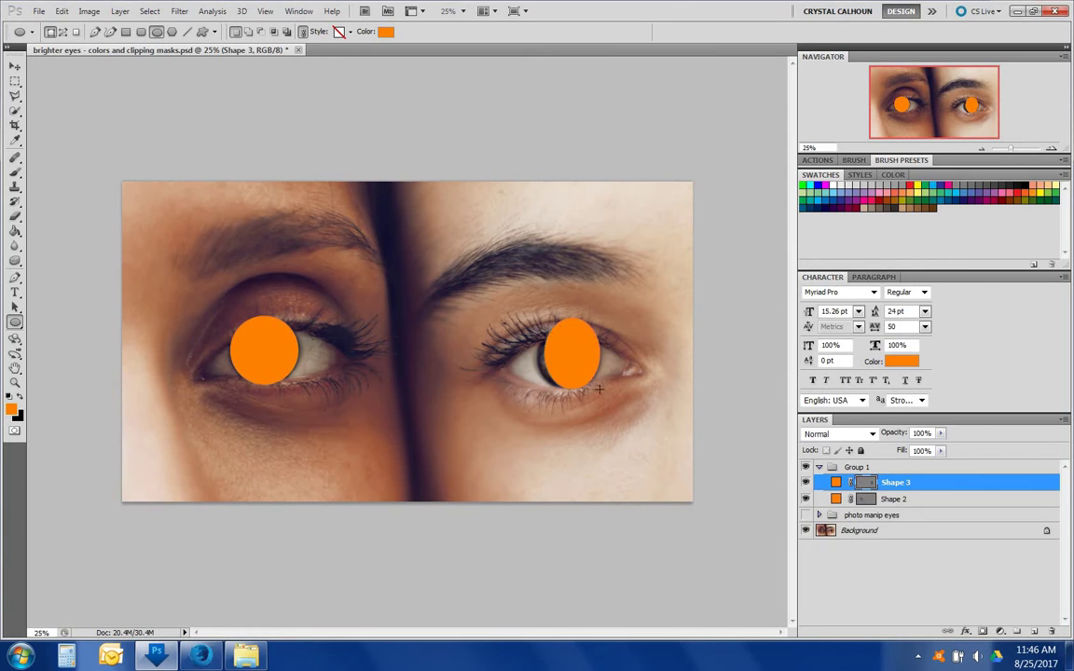
click(15, 66)
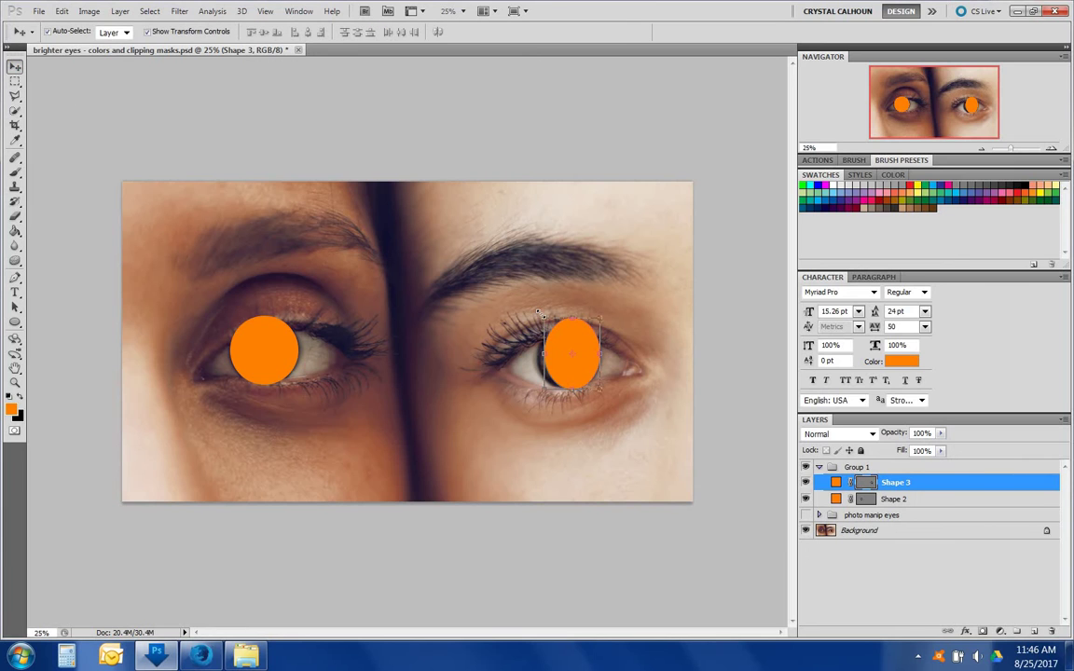
key(ctrl+t)
mouse_move(543, 320)
mouse_down()
mouse_move(508, 307)
mouse_move(533, 320)
mouse_up()
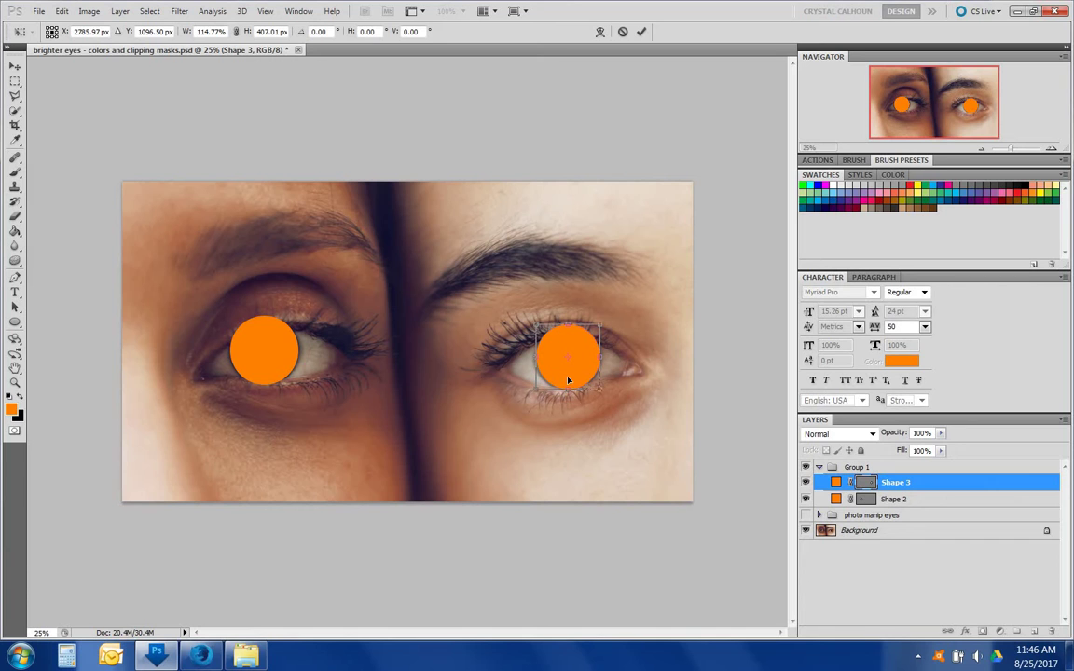
key(Return)
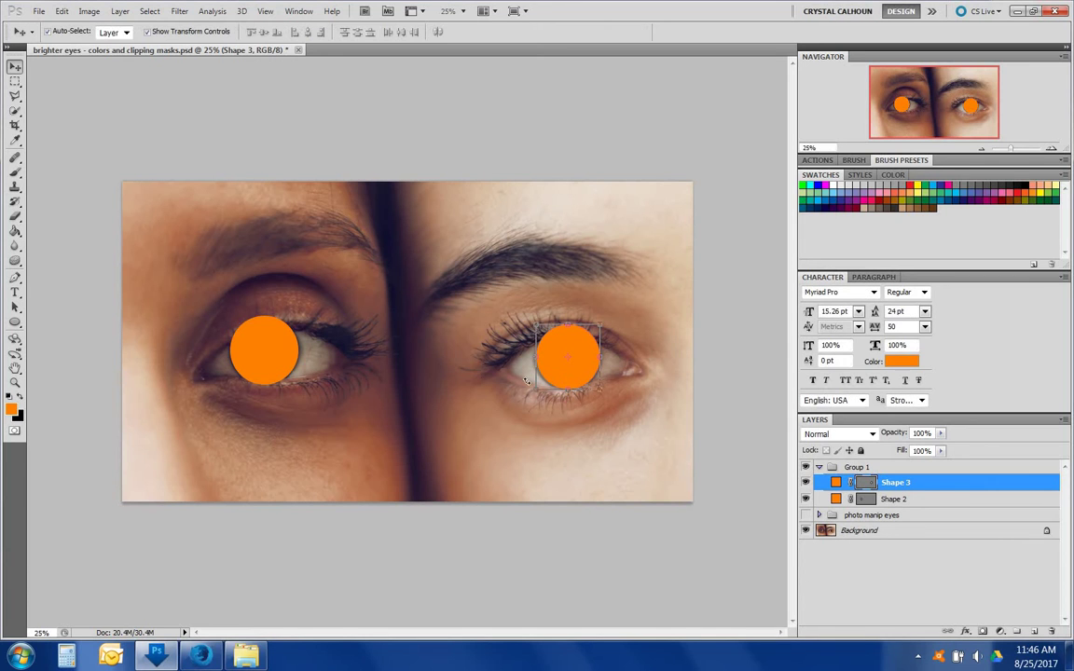
- Set the fill opacity of the right eye's ellipse layer to 0% in its blending options
double_click(923, 487)
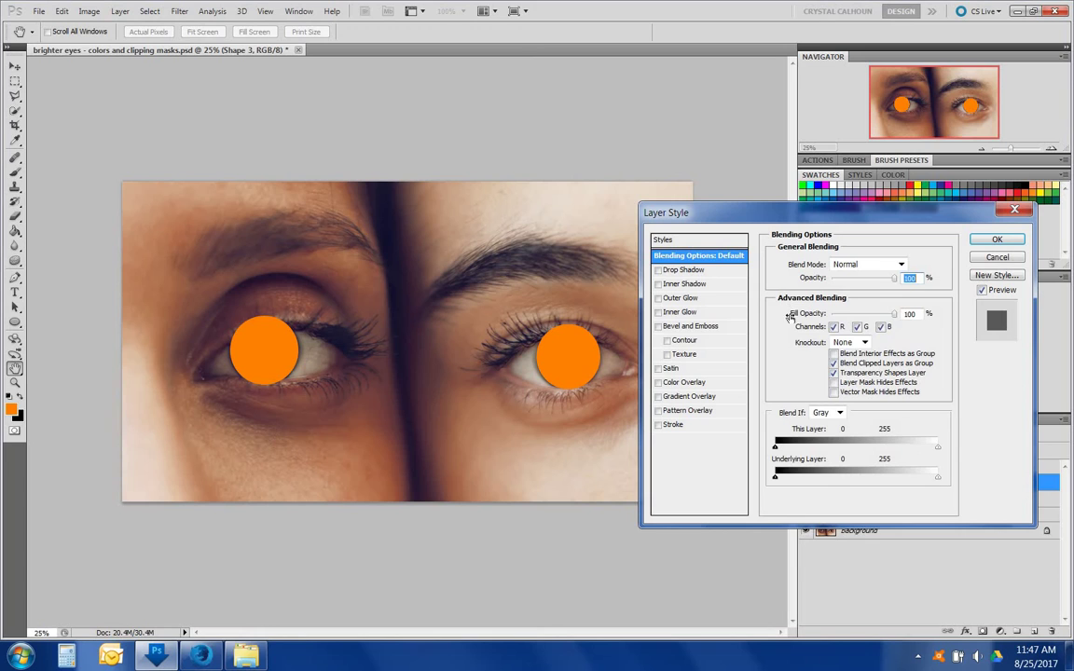
key(Tab)
text(0)
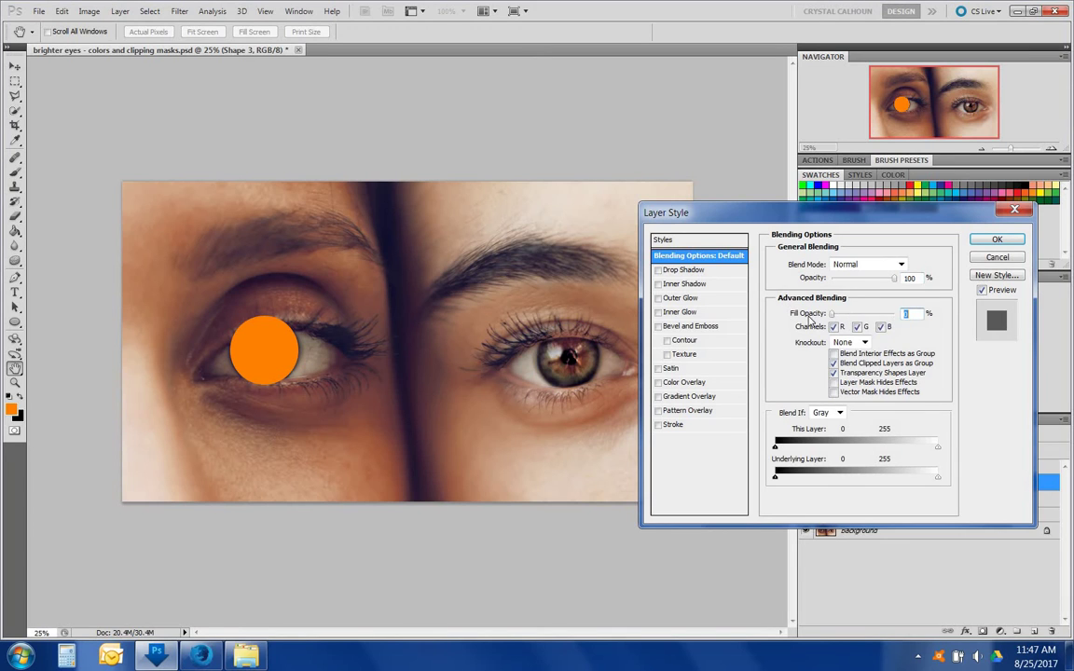
- Add a Color Overlay in light green (7cc576) to the right eye's ellipse
click(658, 383)
click(683, 382)
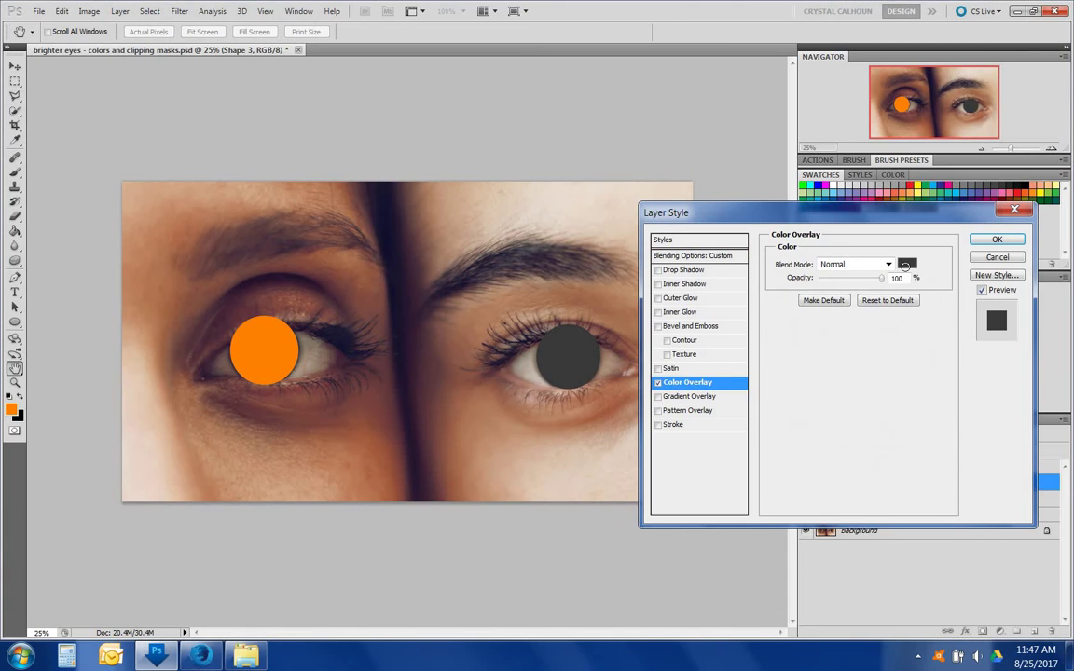
click(906, 265)
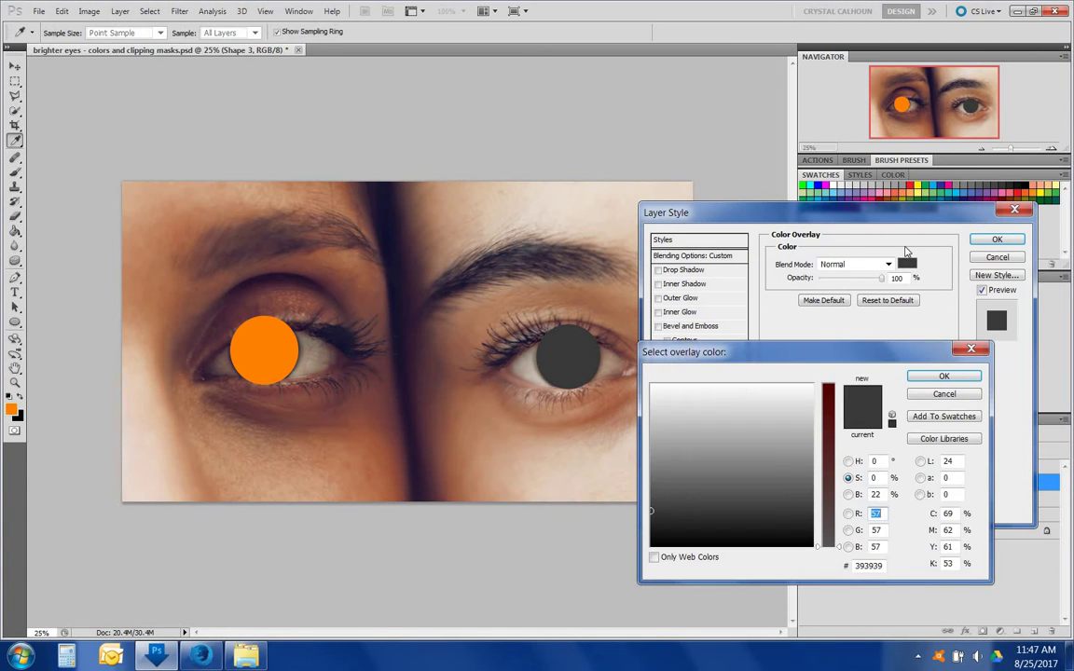
click(937, 186)
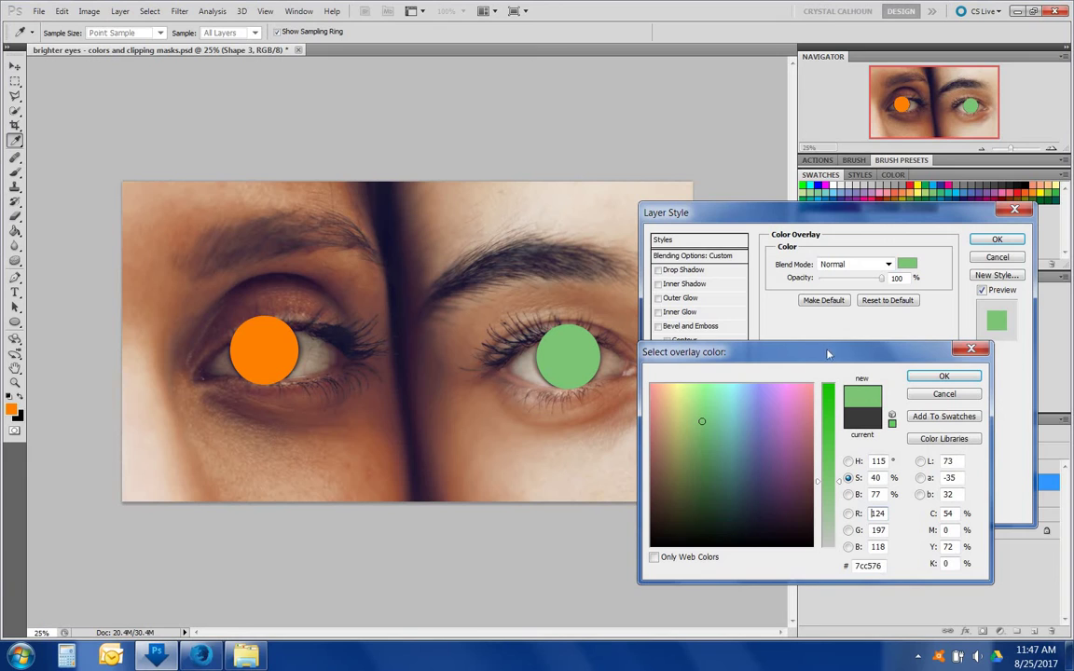
click(939, 377)
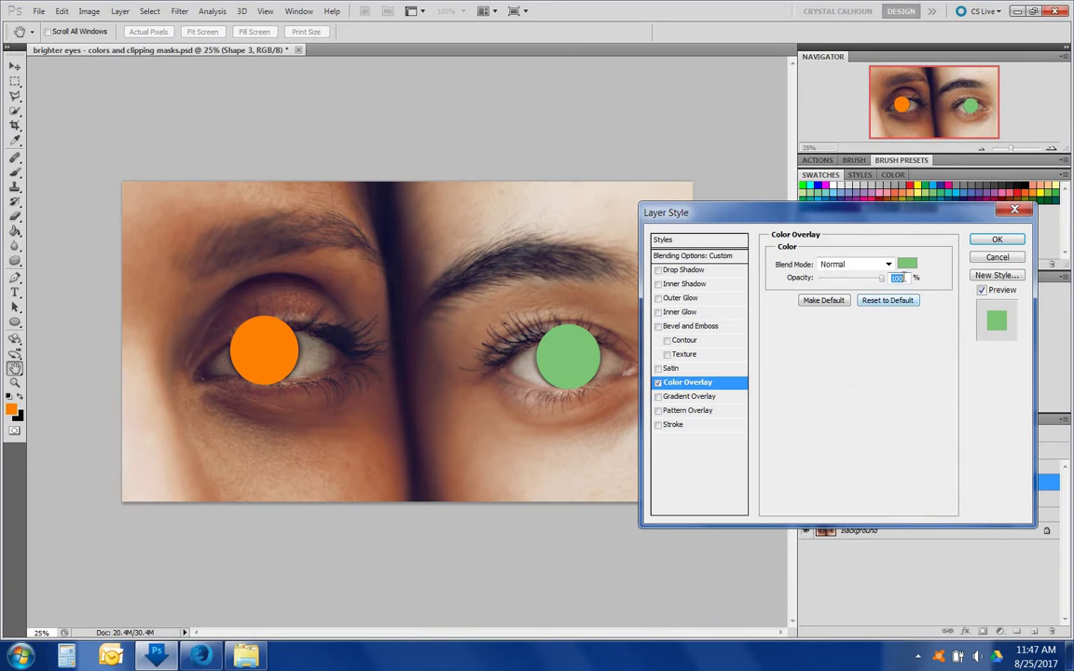
- Set the green overlay's blend mode to Color Dodge at 50% opacity and apply the layer style
click(858, 266)
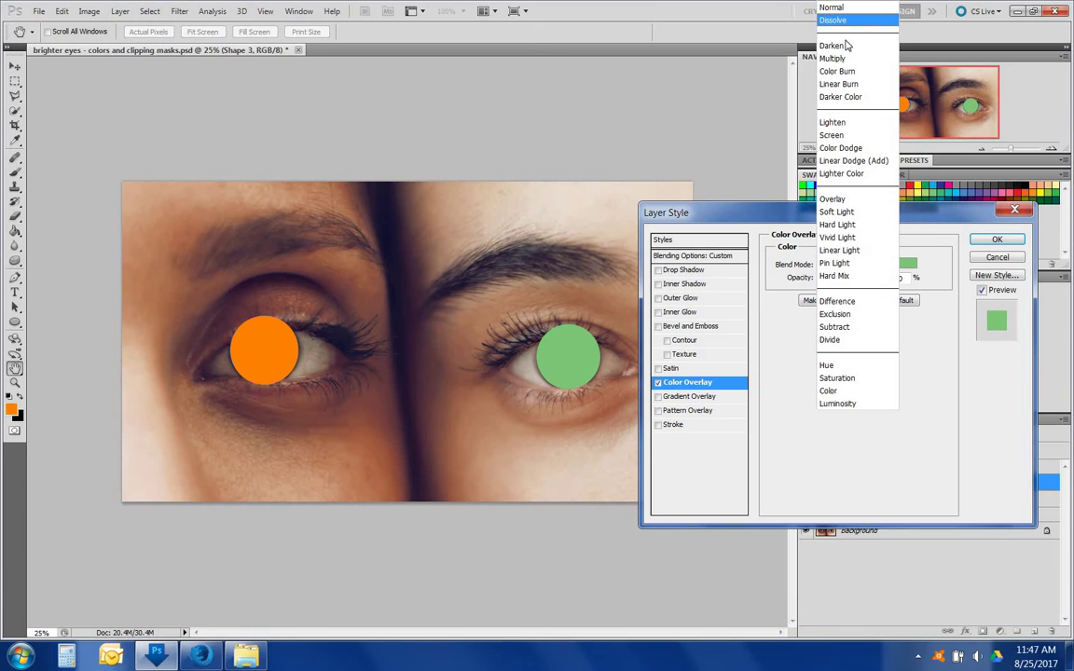
click(839, 45)
key(Down)
key(Down)
key(Down)
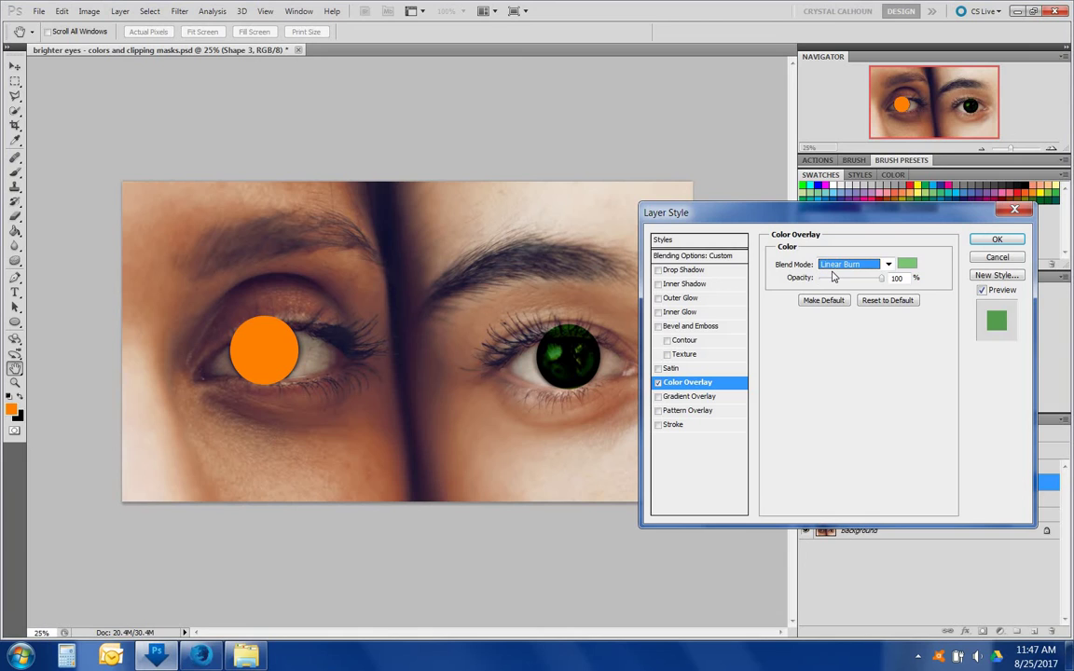
key(Down)
key(Down)
key(Down)
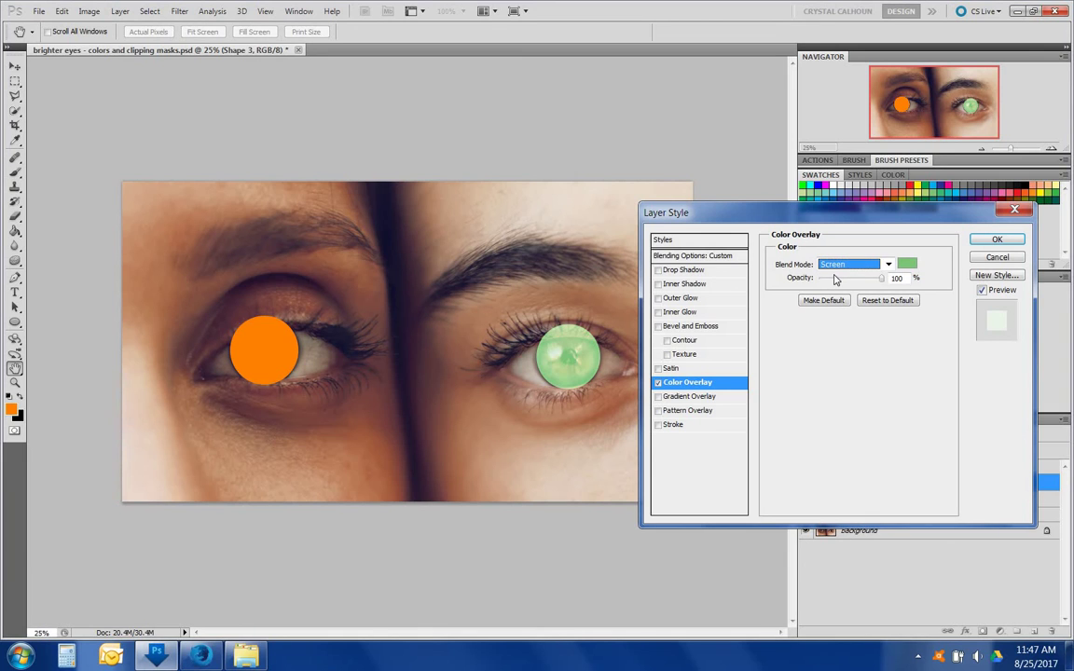
key(Down)
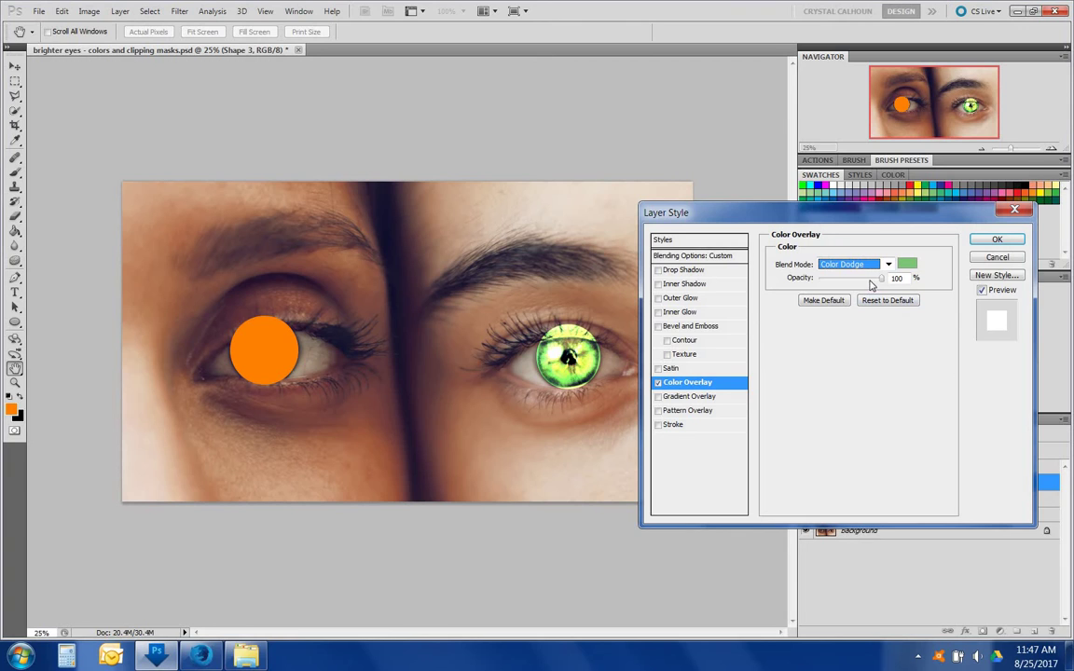
drag(881, 280, 854, 284)
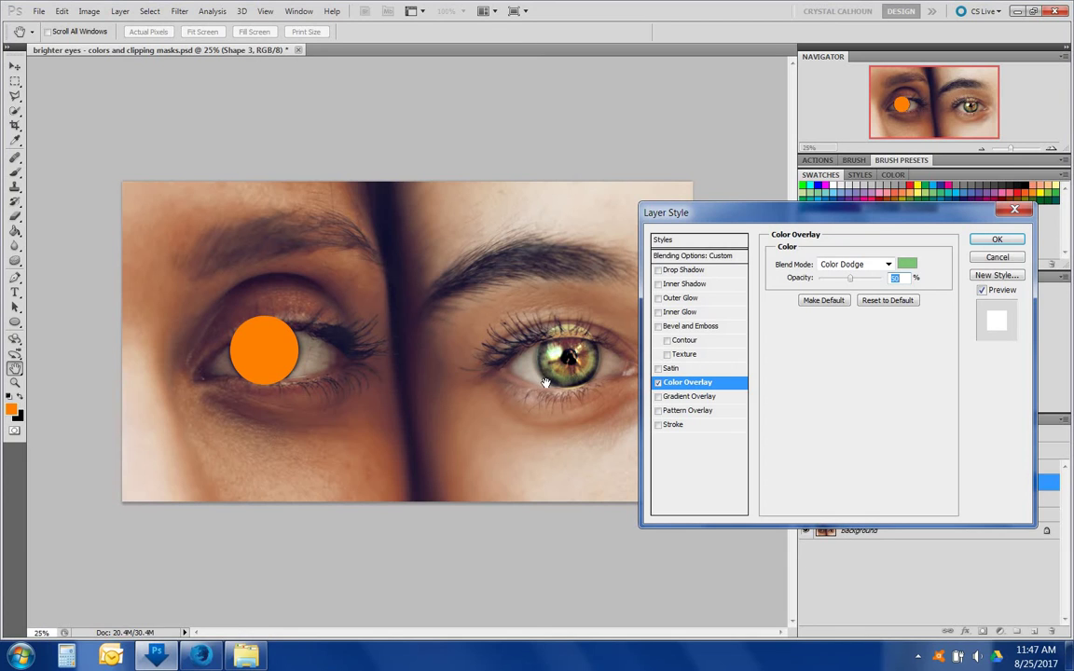
click(994, 241)
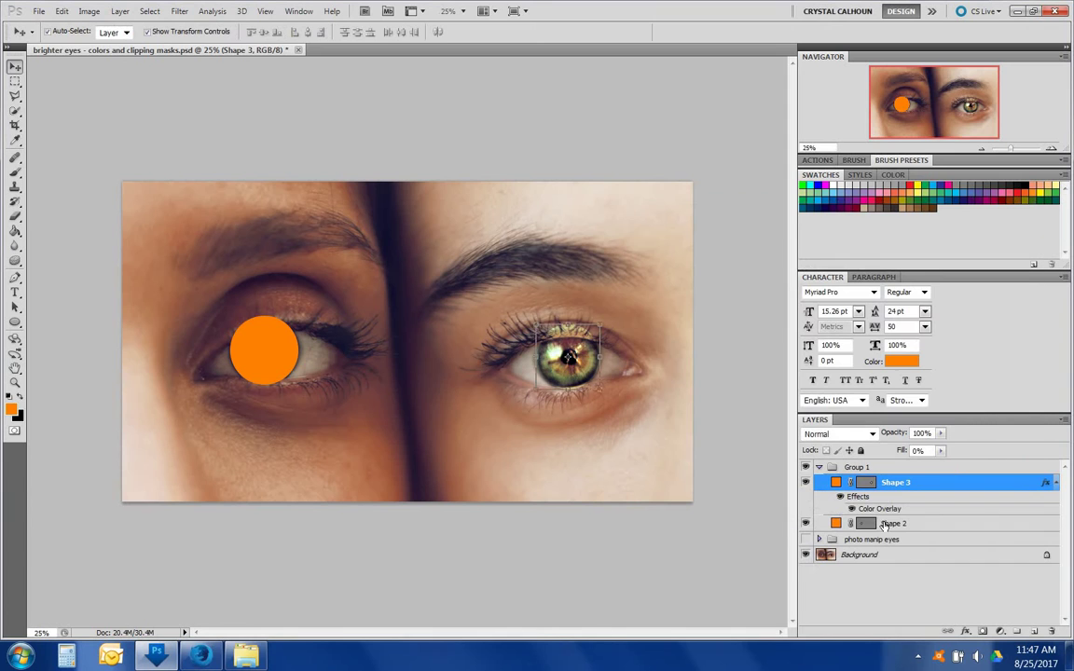
- Compare the right eye with and without the green overlay layer, leaving the layer visible
click(807, 482)
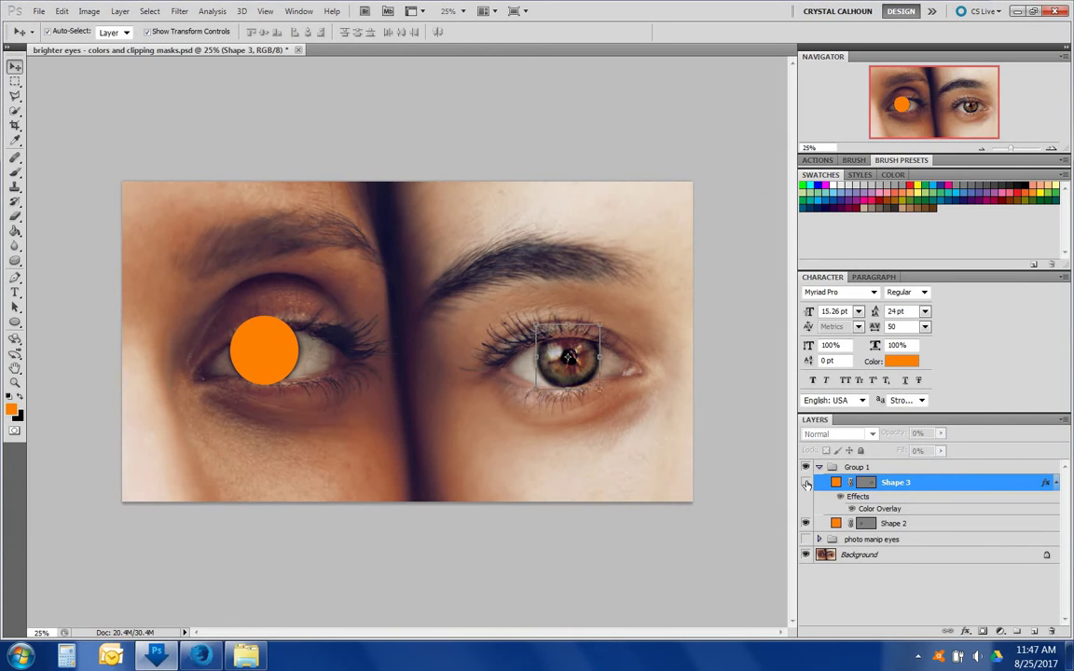
click(807, 482)
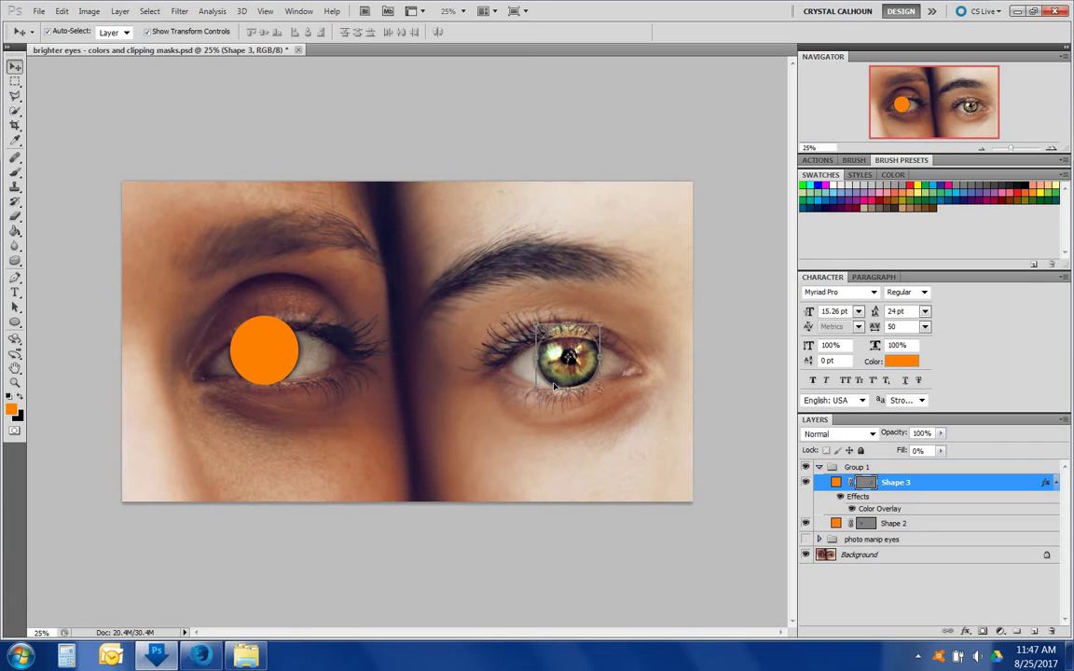
click(807, 482)
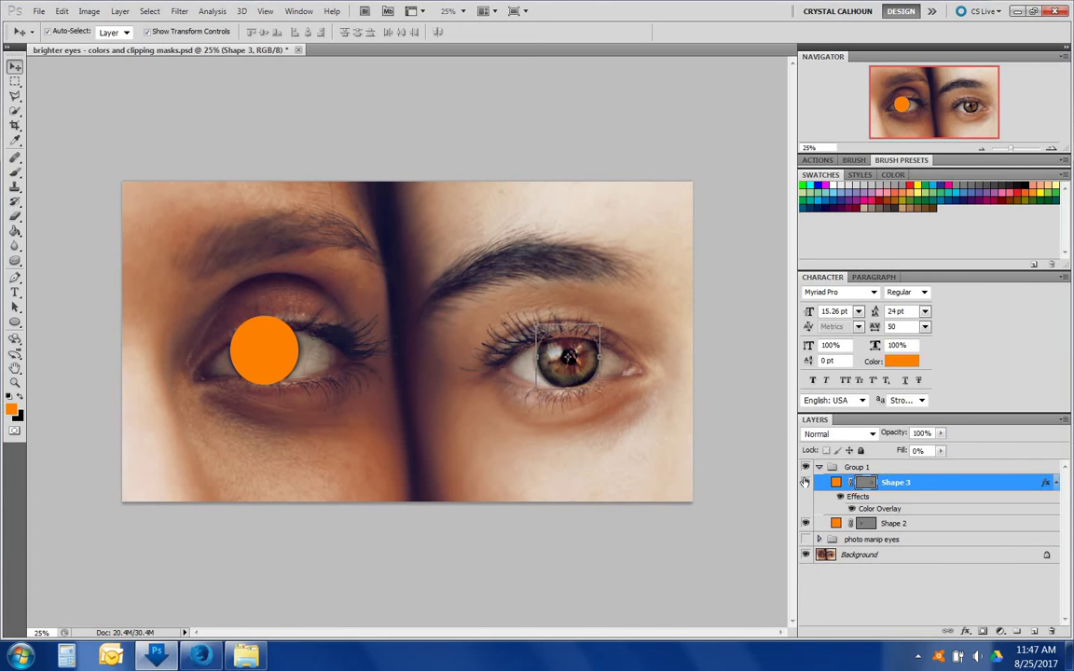
click(807, 482)
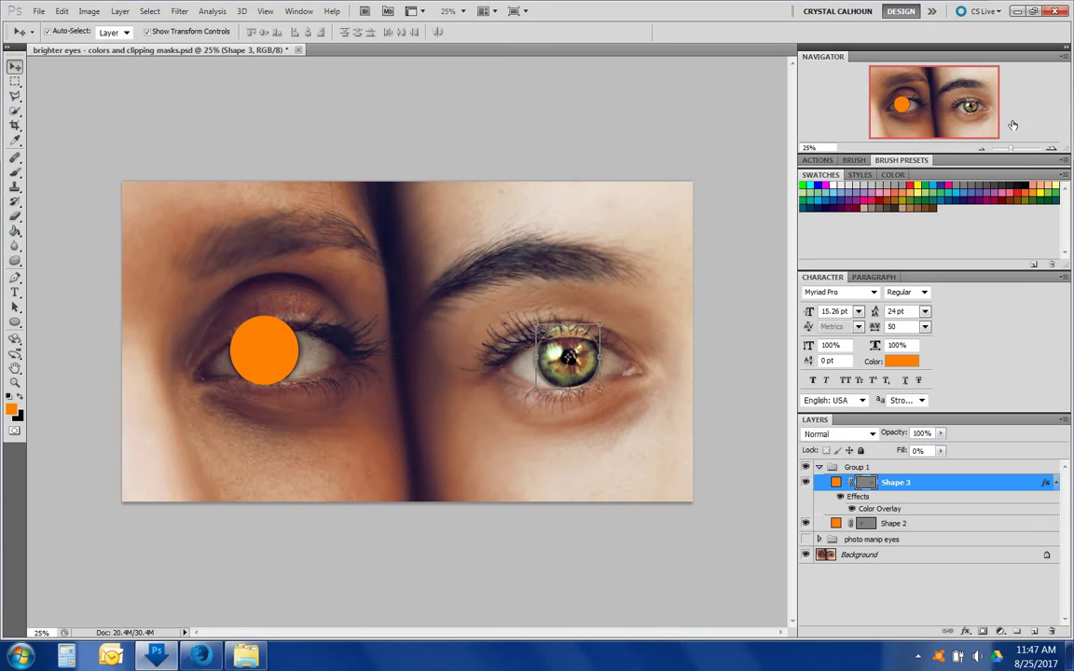
- Set the fill opacity of the left eye's orange circle layer to 0% in its blending options
click(248, 361)
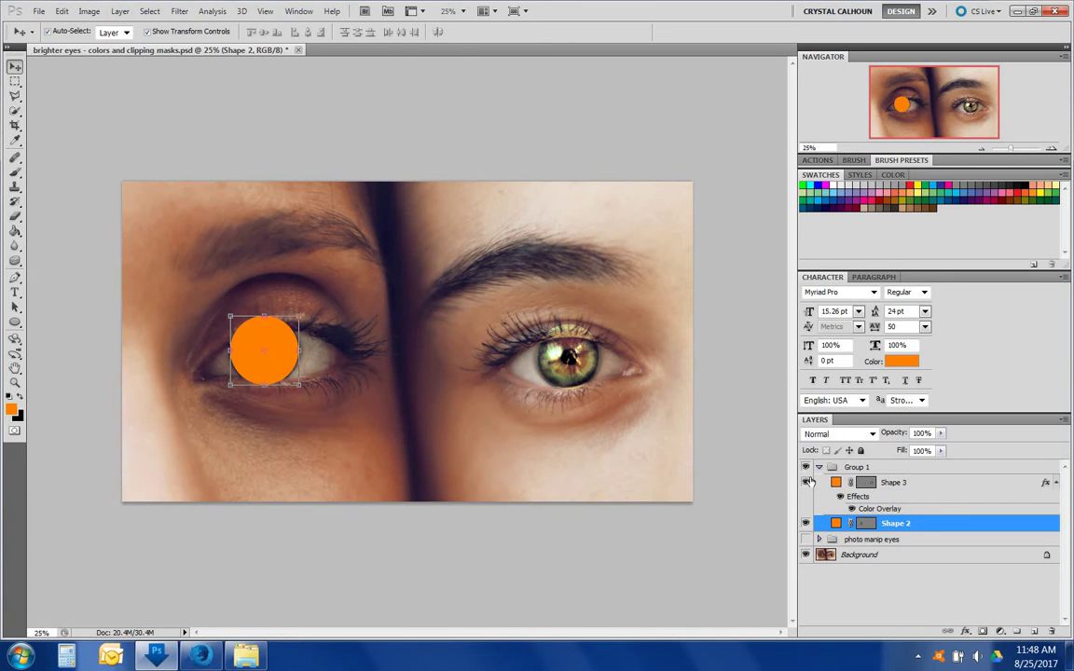
double_click(939, 527)
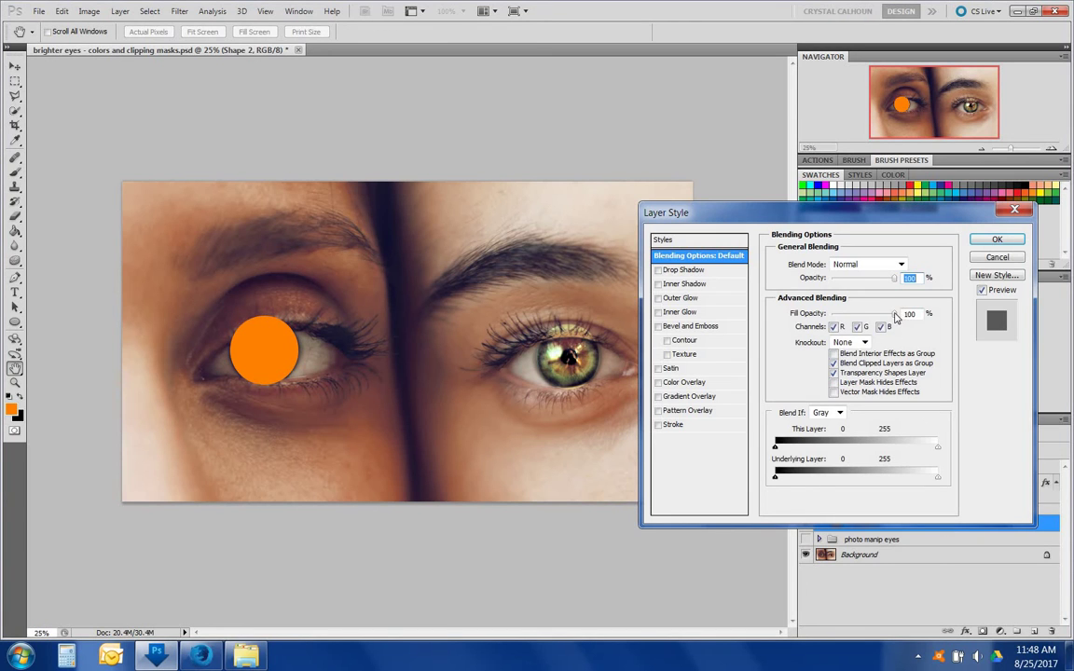
drag(895, 317, 816, 317)
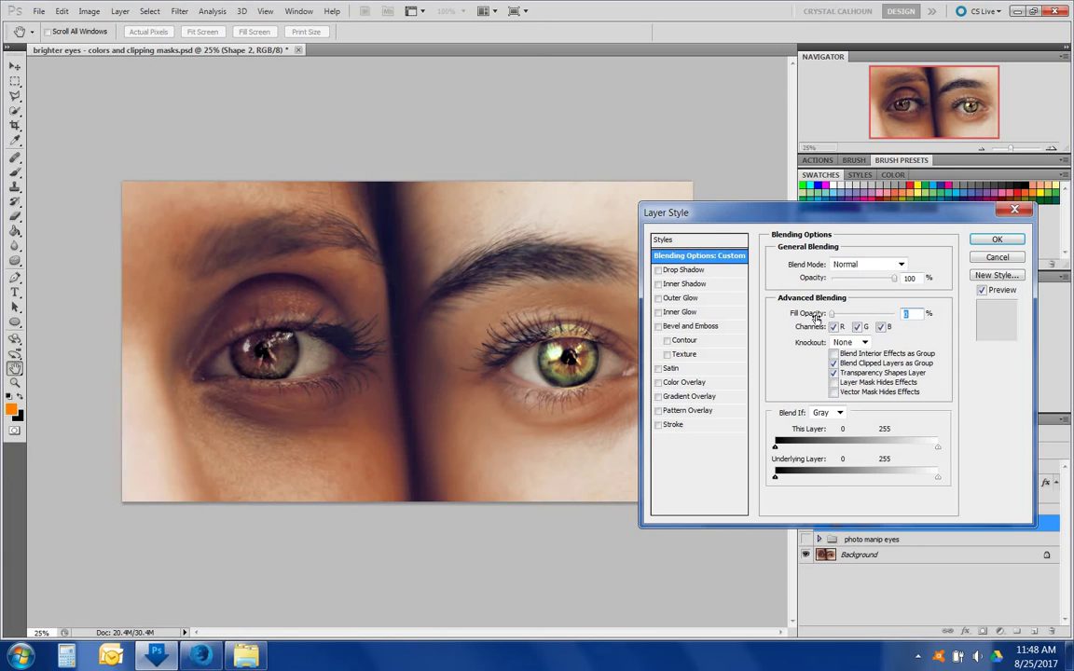
- Add a Color Overlay in teal green (58c5ad) to the left eye's circle
click(678, 386)
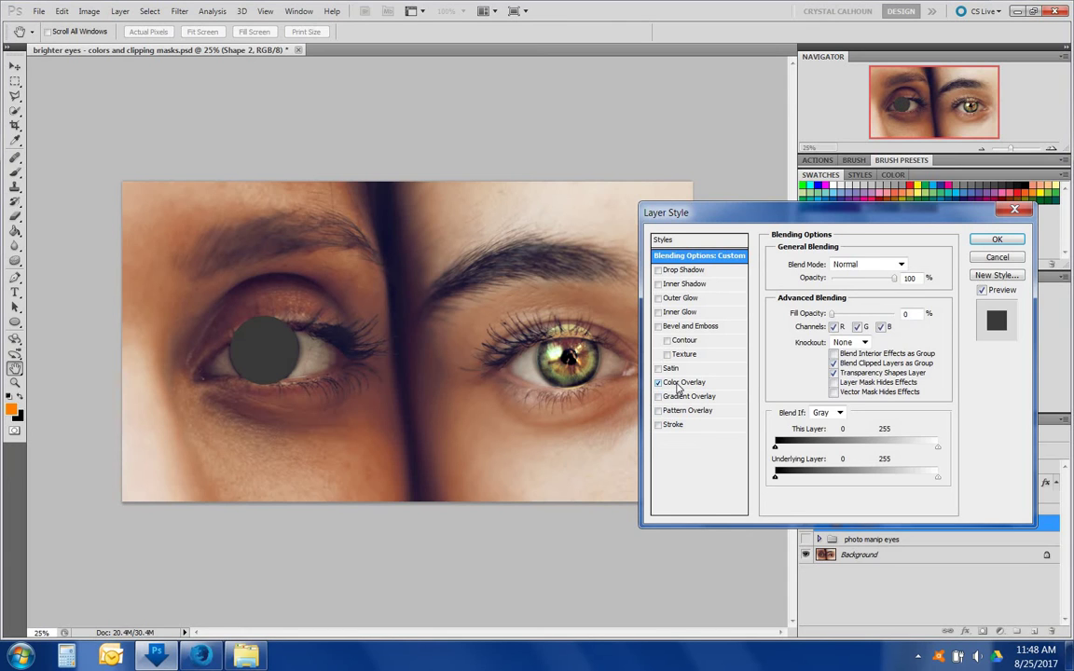
click(679, 388)
click(907, 264)
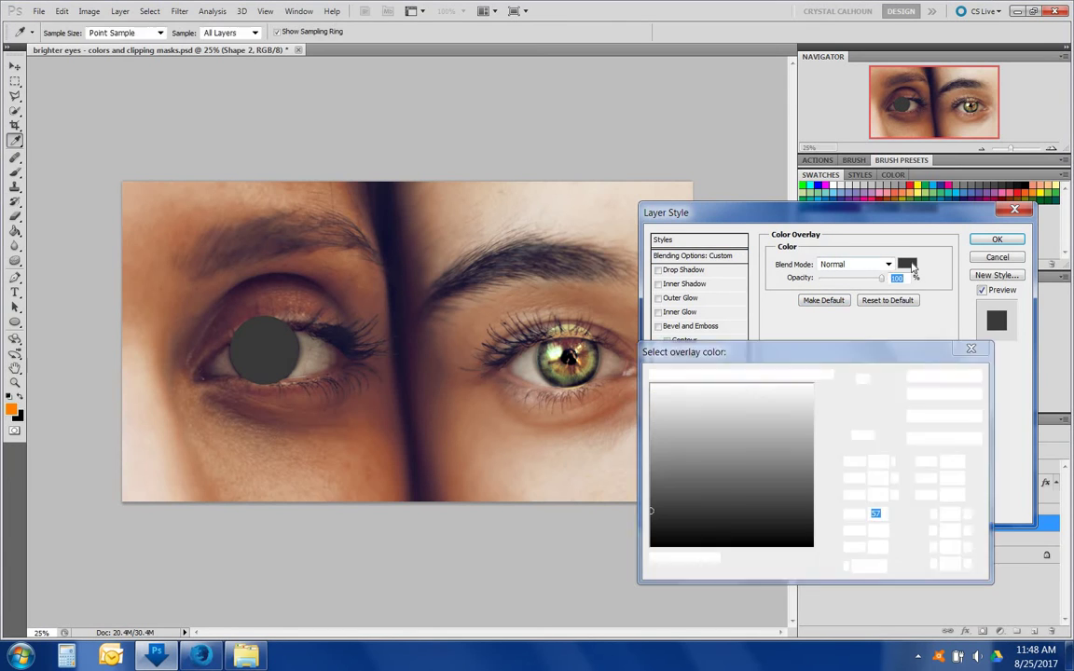
click(838, 184)
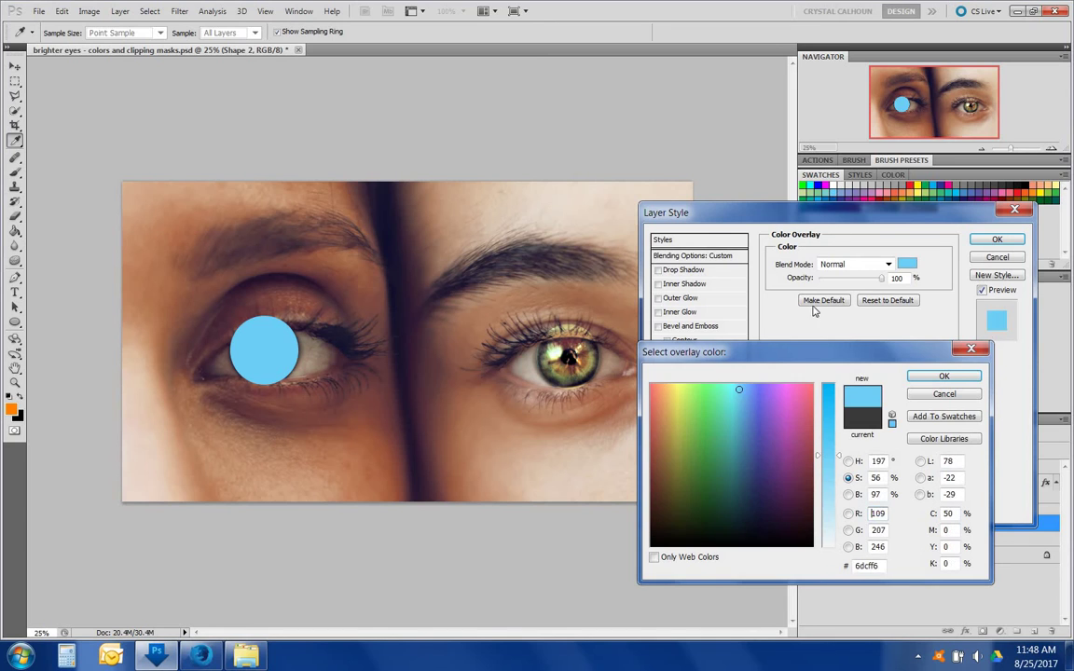
drag(740, 403, 725, 420)
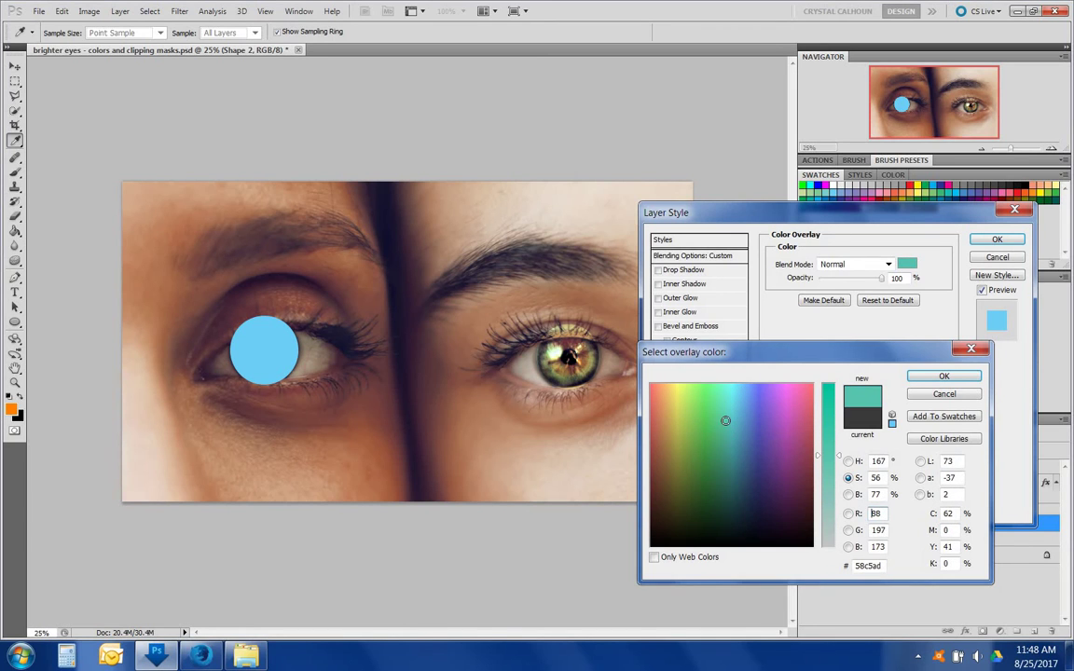
click(924, 379)
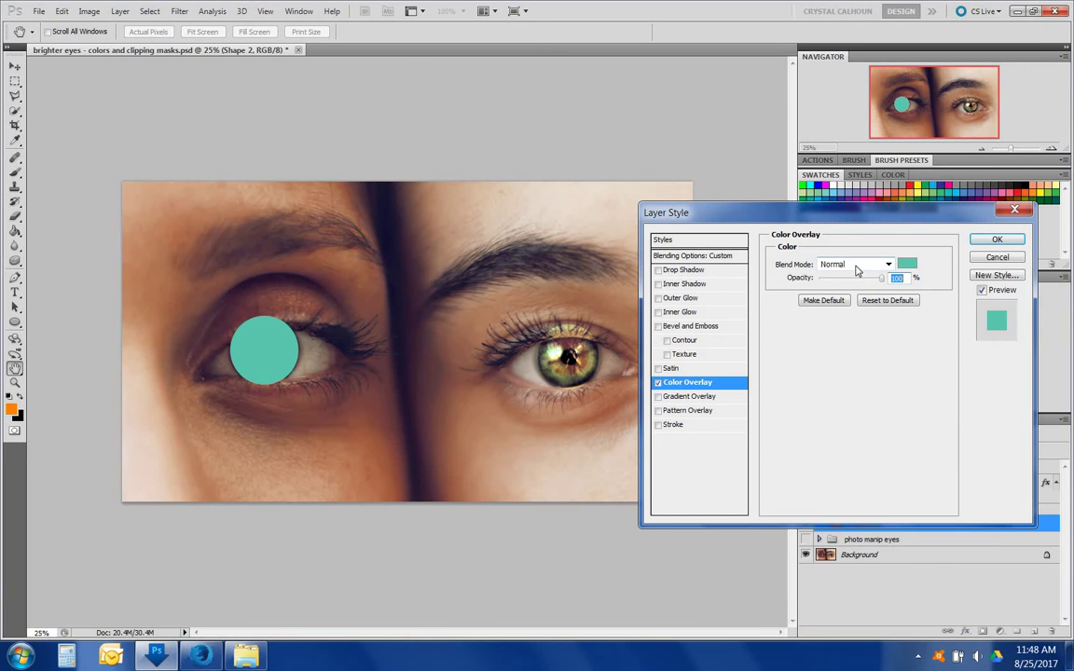
- Set the left eye overlay's blend mode to Color Dodge and its opacity to 68%
click(858, 268)
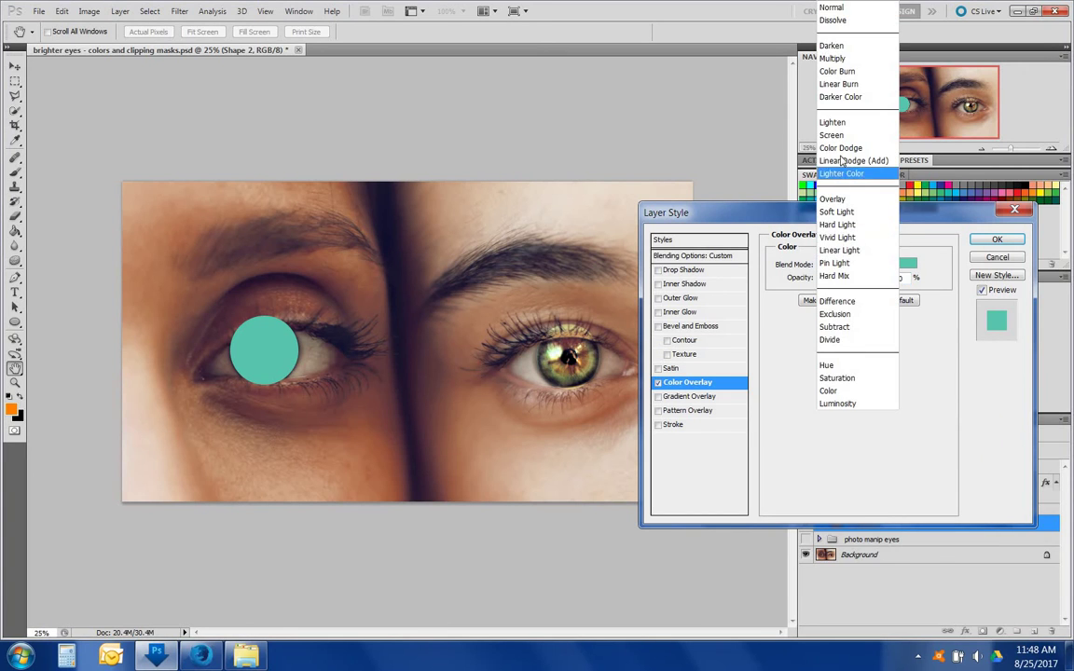
click(834, 19)
key(Down)
key(Down)
key(Down)
key(Down)
key(Down)
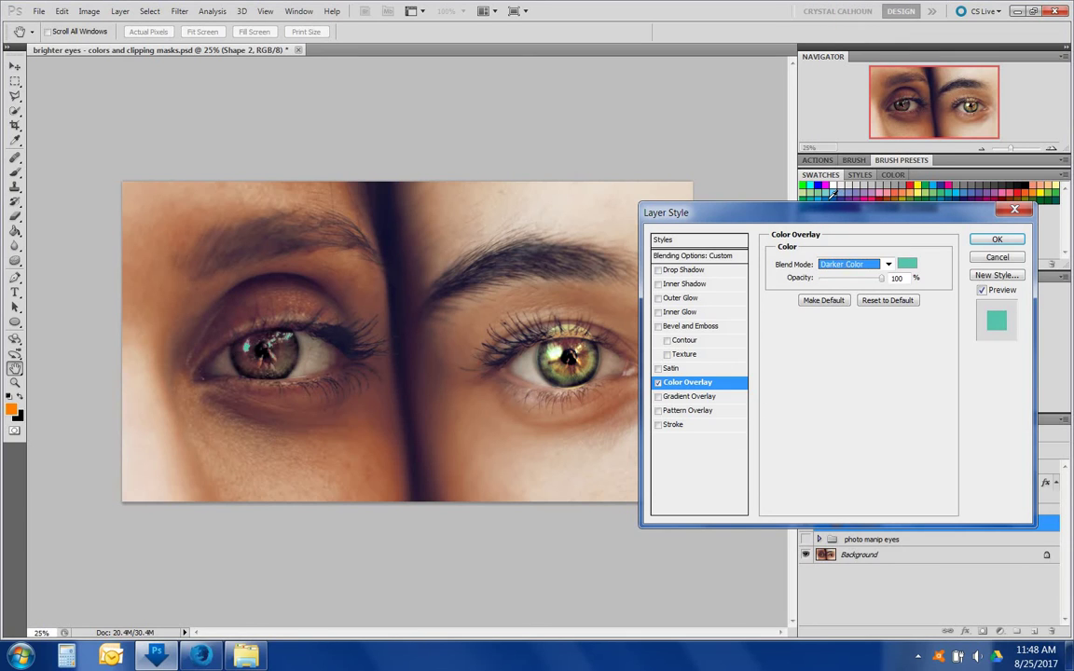
key(Down)
key(Down)
key(Down)
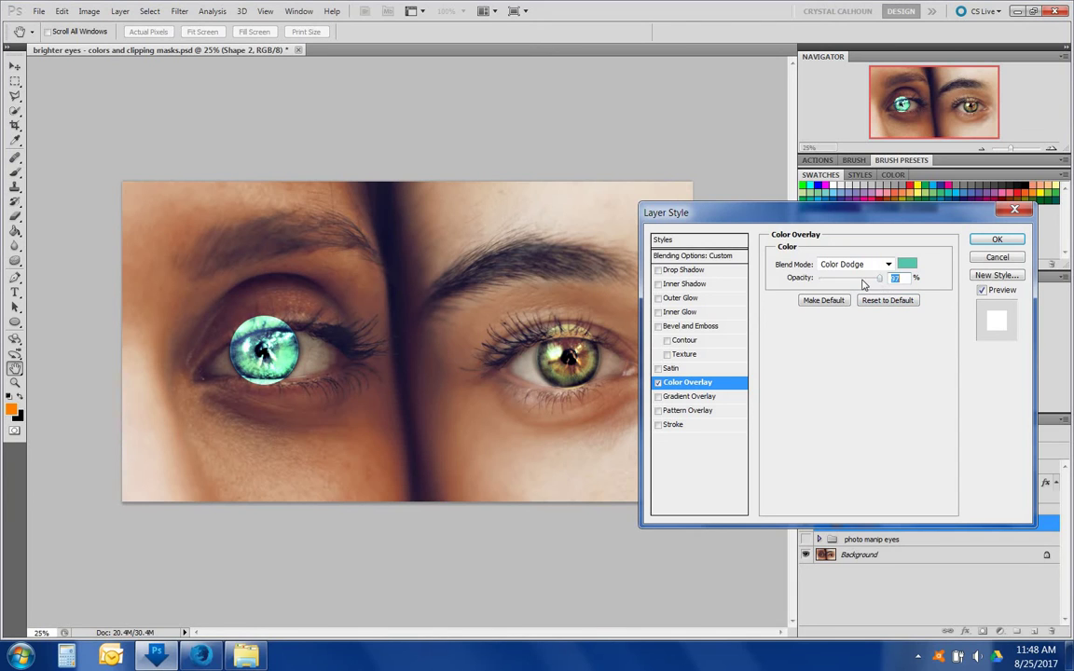
drag(881, 279, 864, 285)
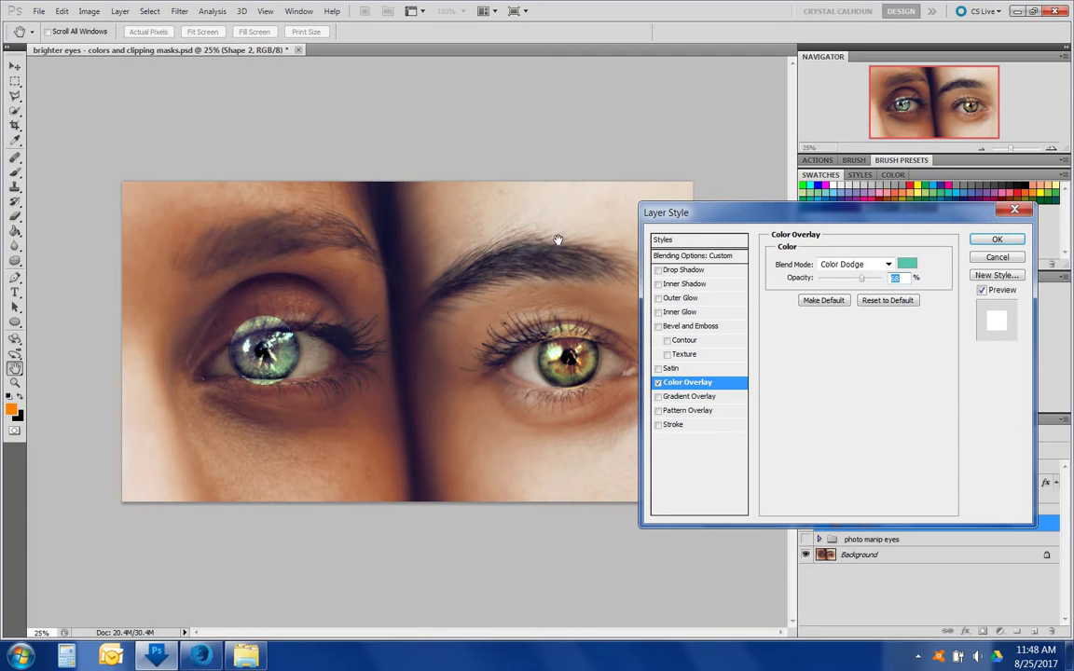
- Change the left eye's overlay colour to light blue (5bb4cd) and apply the layer style
click(904, 266)
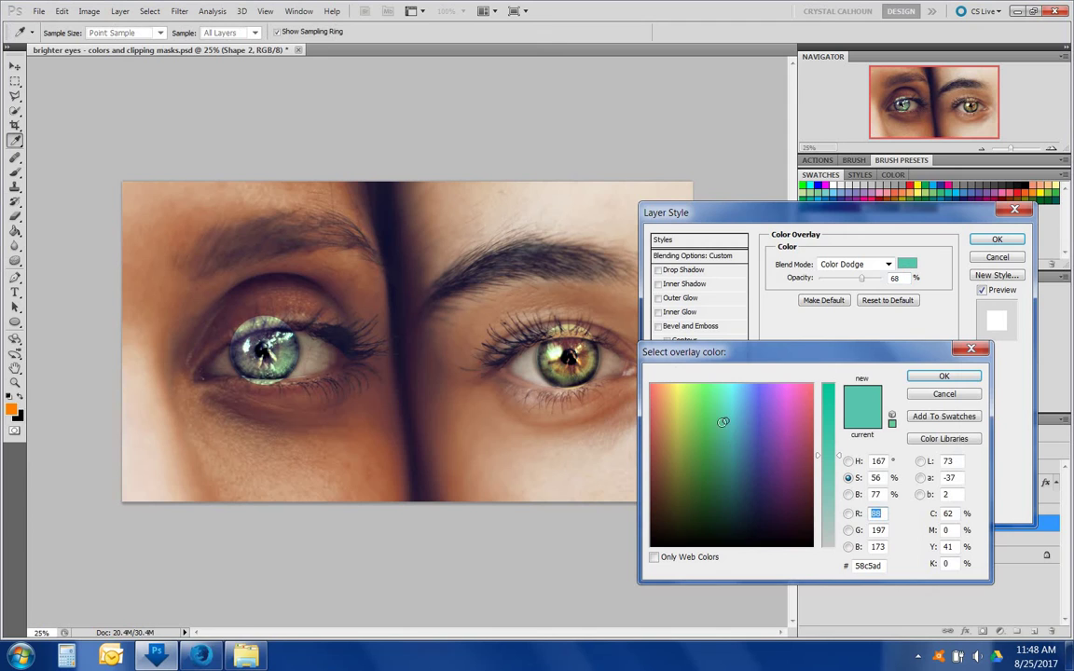
click(737, 420)
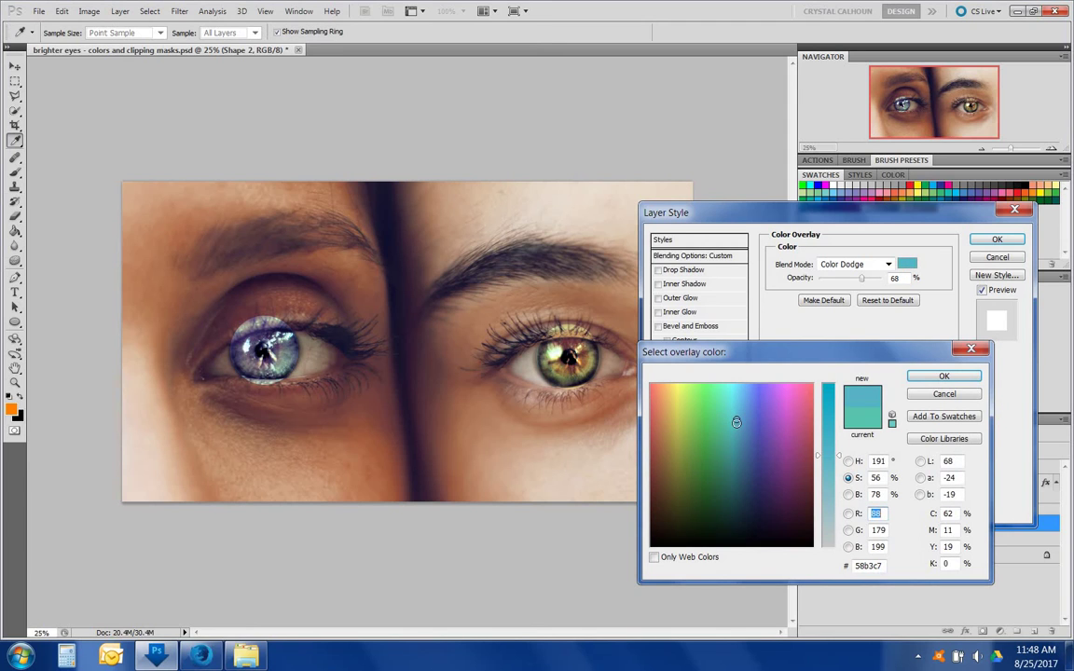
drag(736, 423, 731, 425)
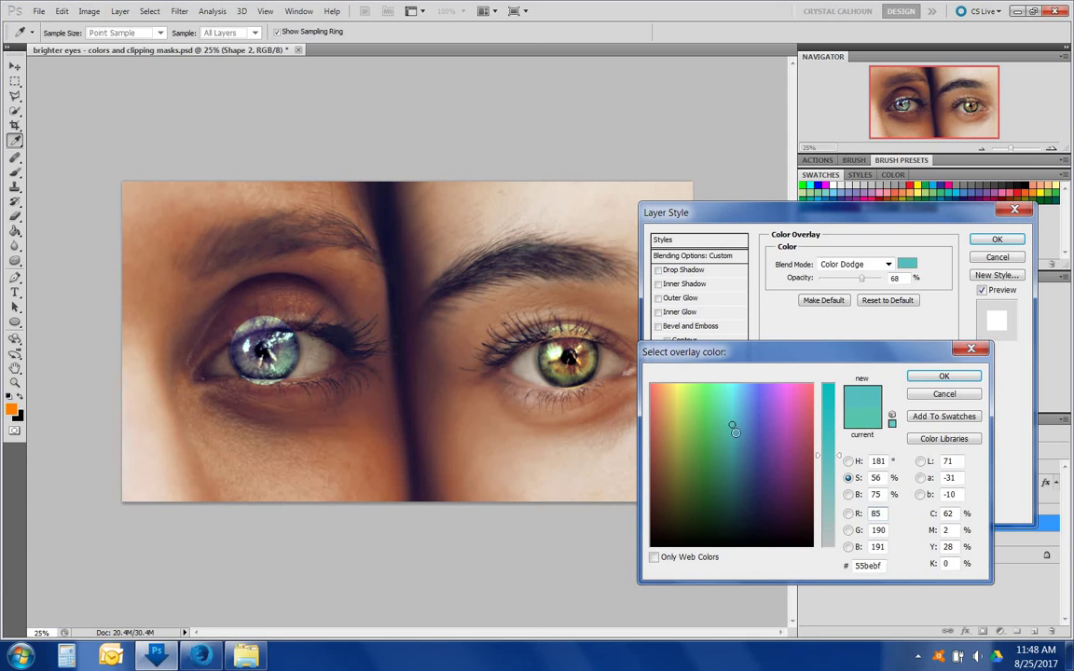
click(744, 424)
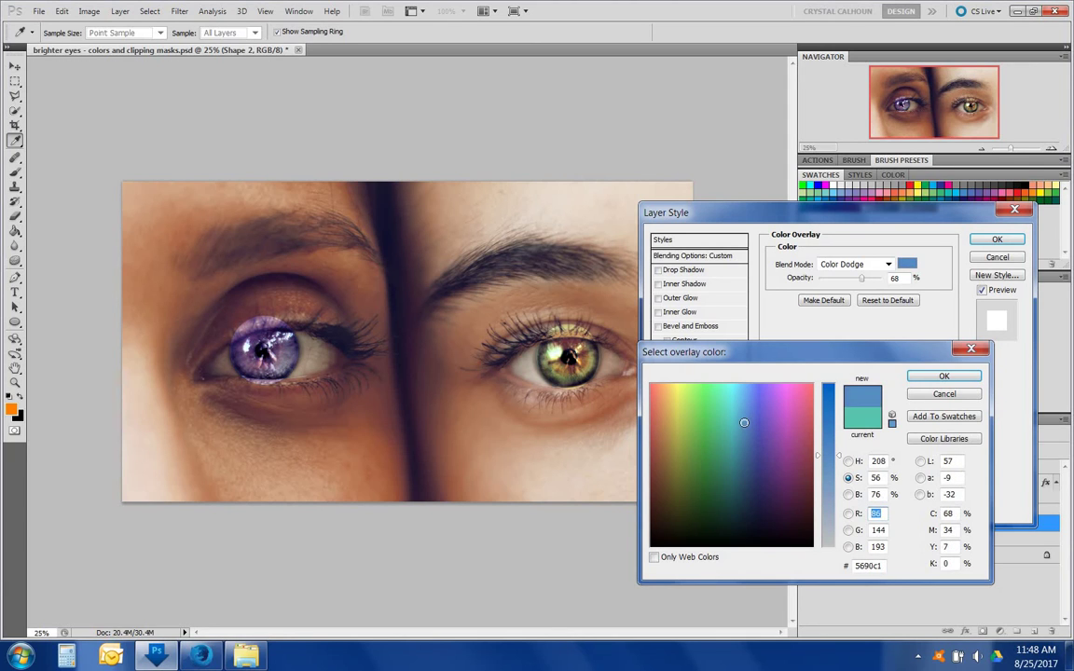
click(744, 432)
drag(744, 429, 737, 416)
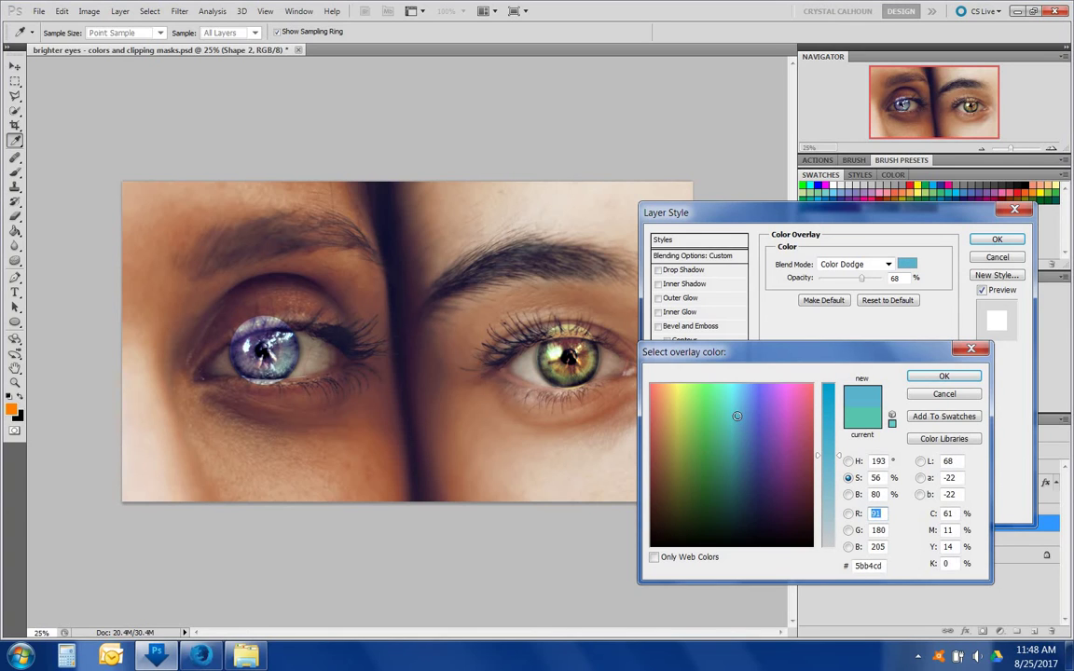
click(943, 376)
click(996, 240)
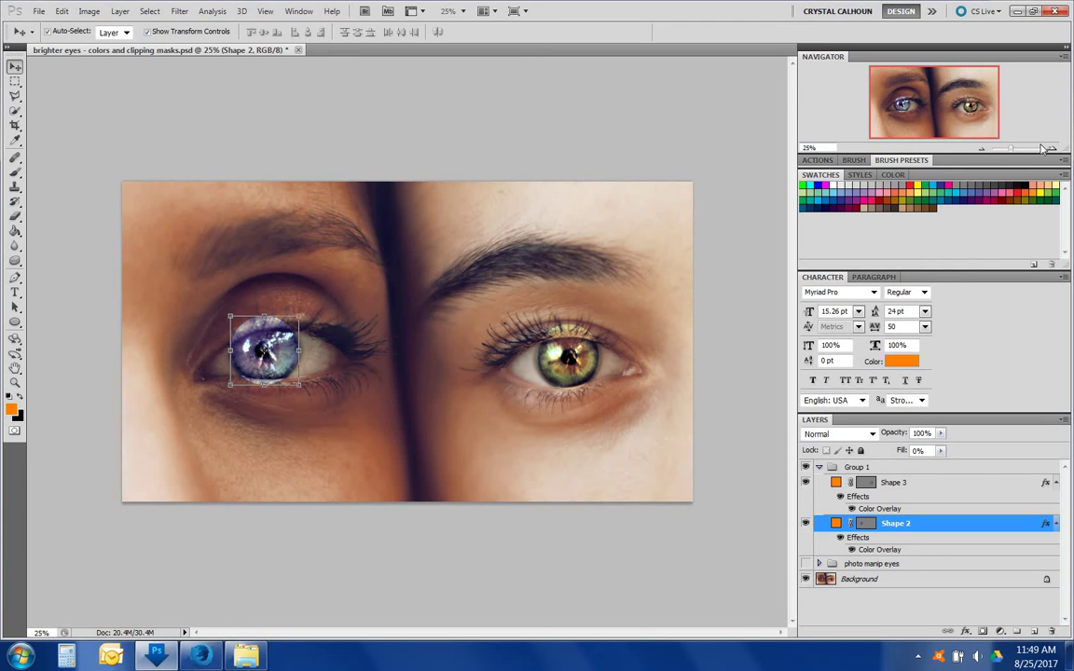
- Rasterize the left eye's Shape 2 layer
click(1052, 149)
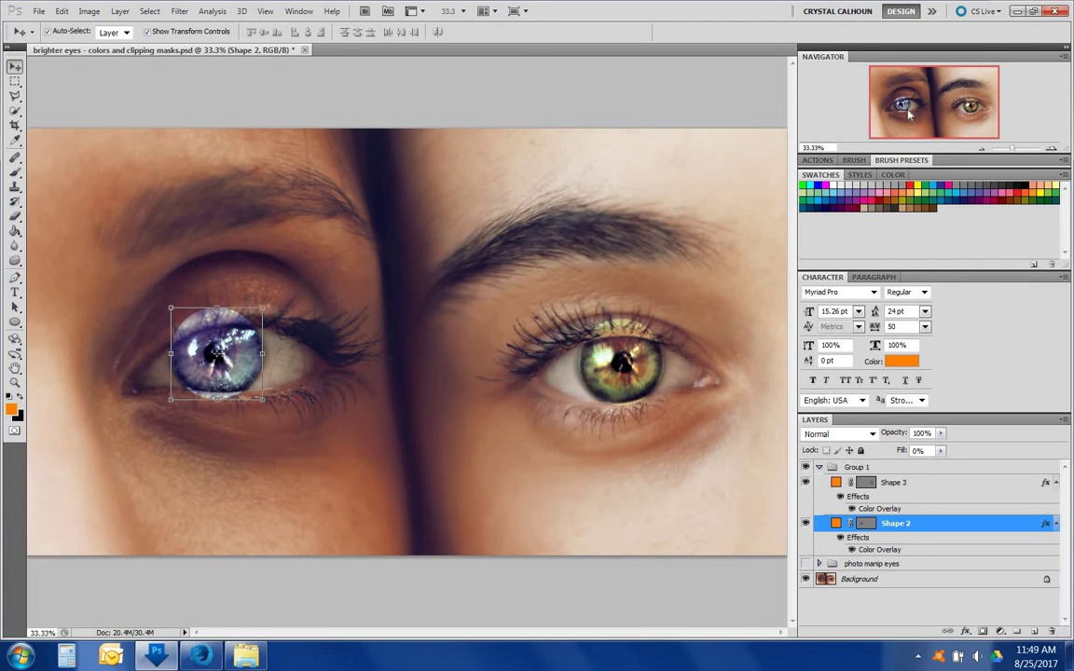
key(ctrl+plus)
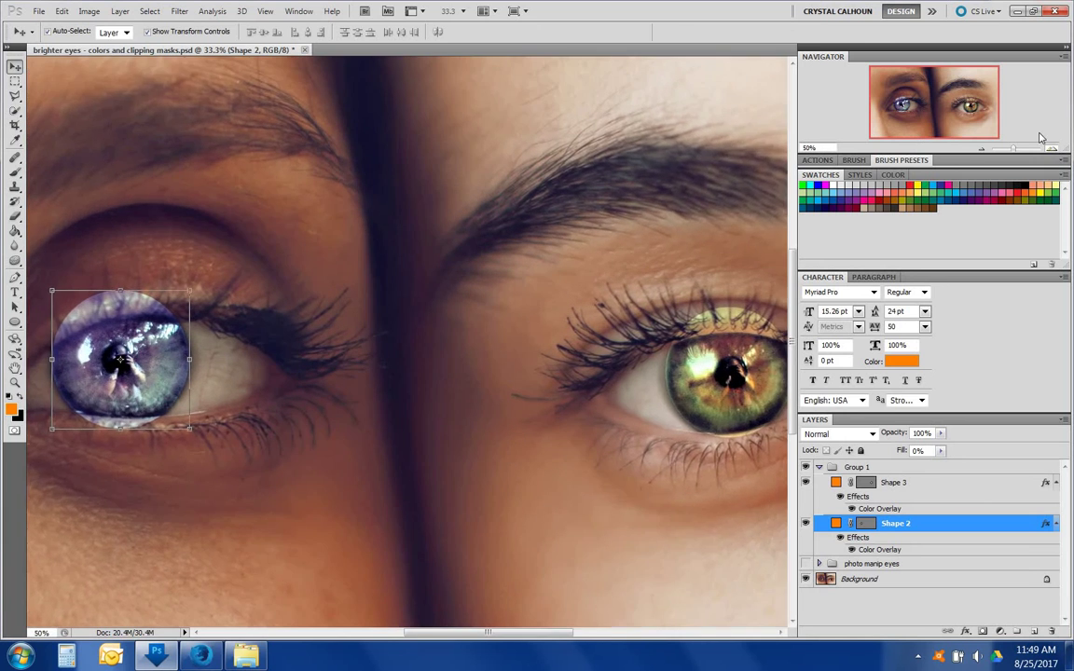
key(ctrl+plus)
drag(895, 112, 865, 104)
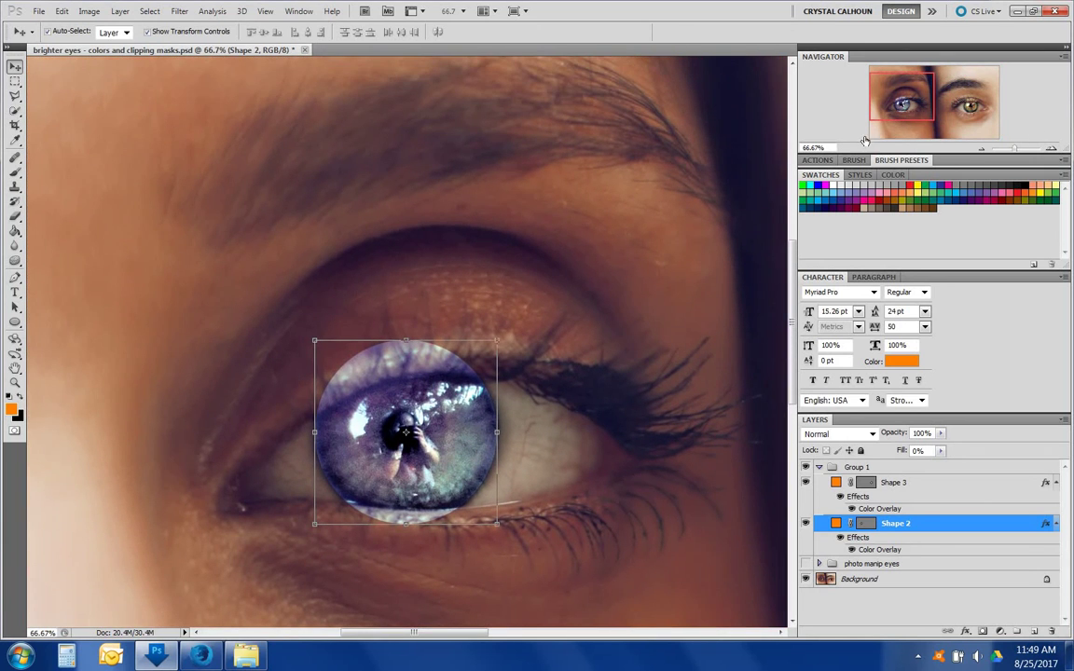
right_click(919, 527)
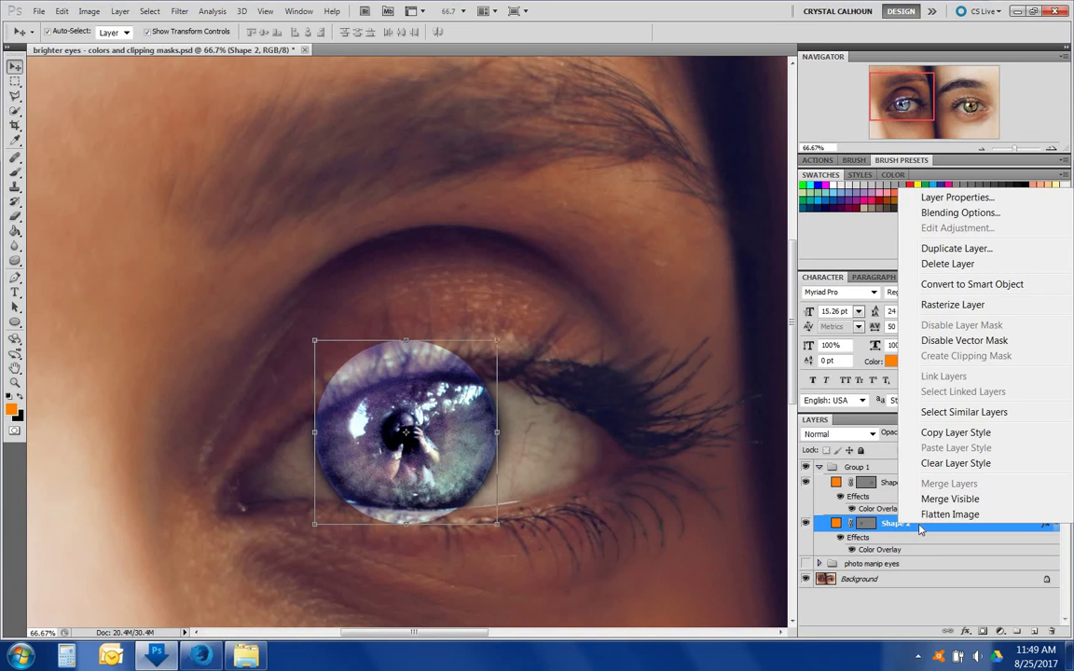
click(938, 308)
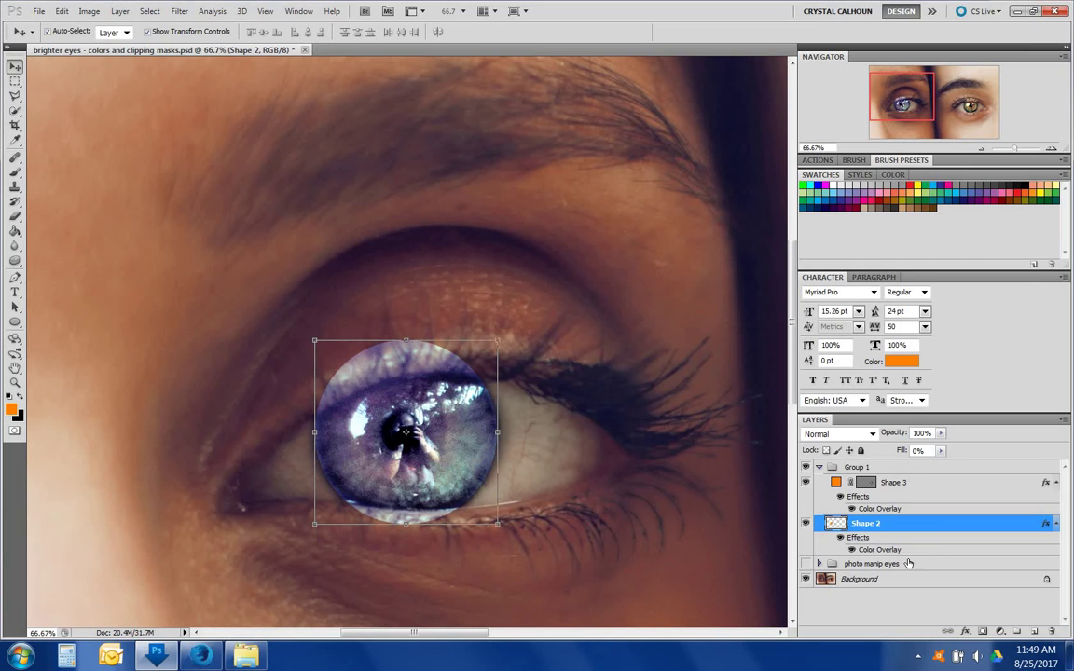
- Outline the overlay area covering the left eye's upper lid with the Polygonal Lasso, delete it from Shape 2 and deselect
click(15, 95)
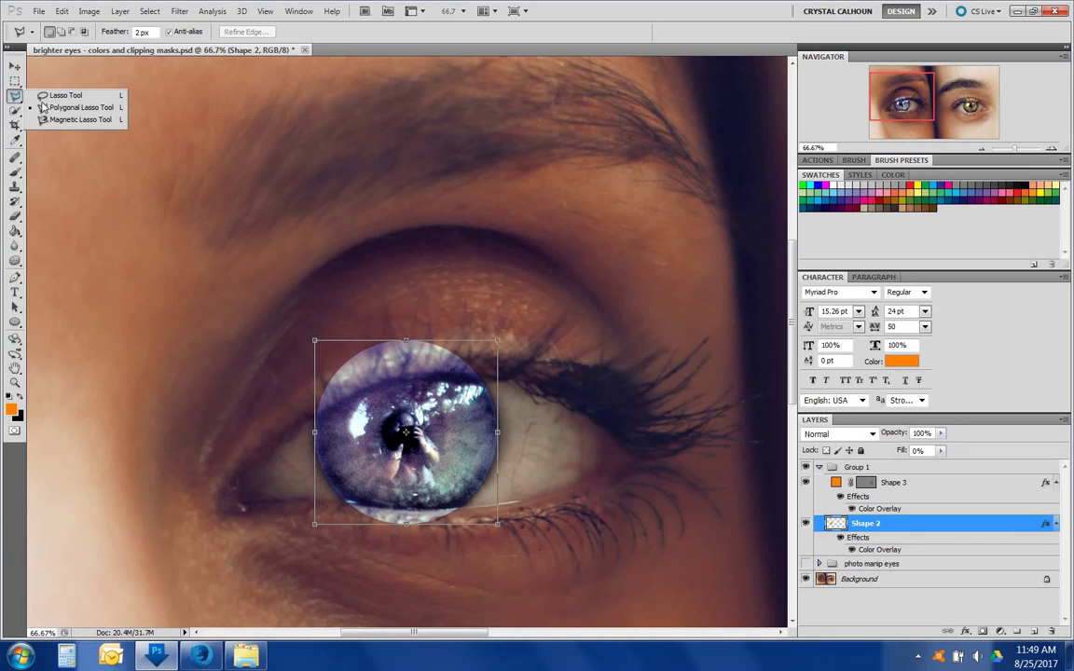
click(44, 107)
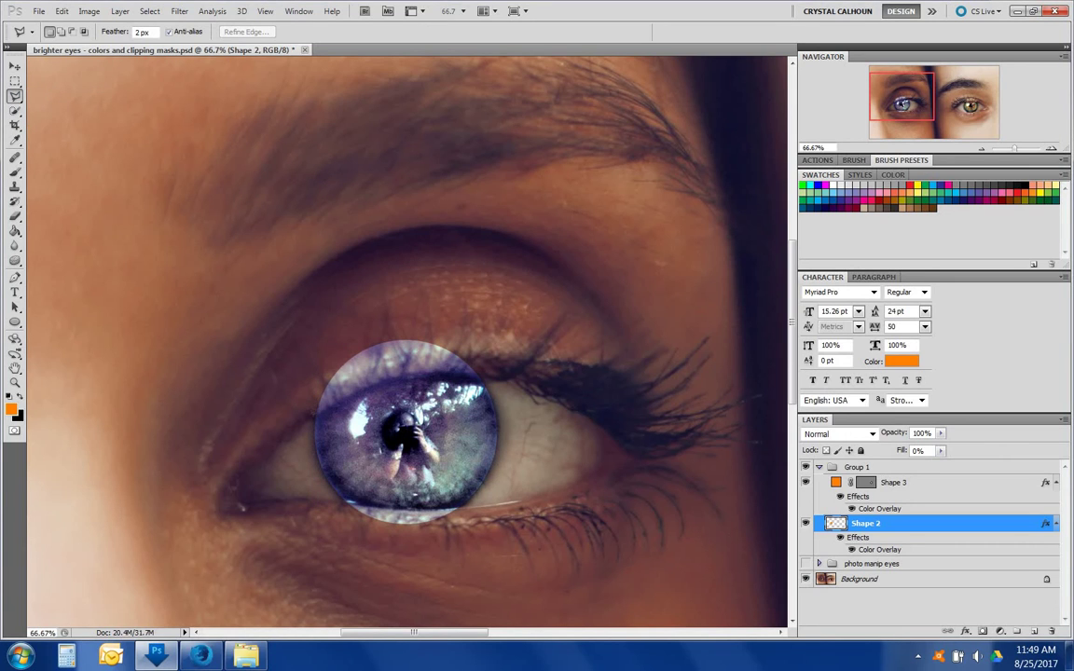
click(314, 416)
click(354, 386)
click(512, 374)
click(476, 292)
click(286, 298)
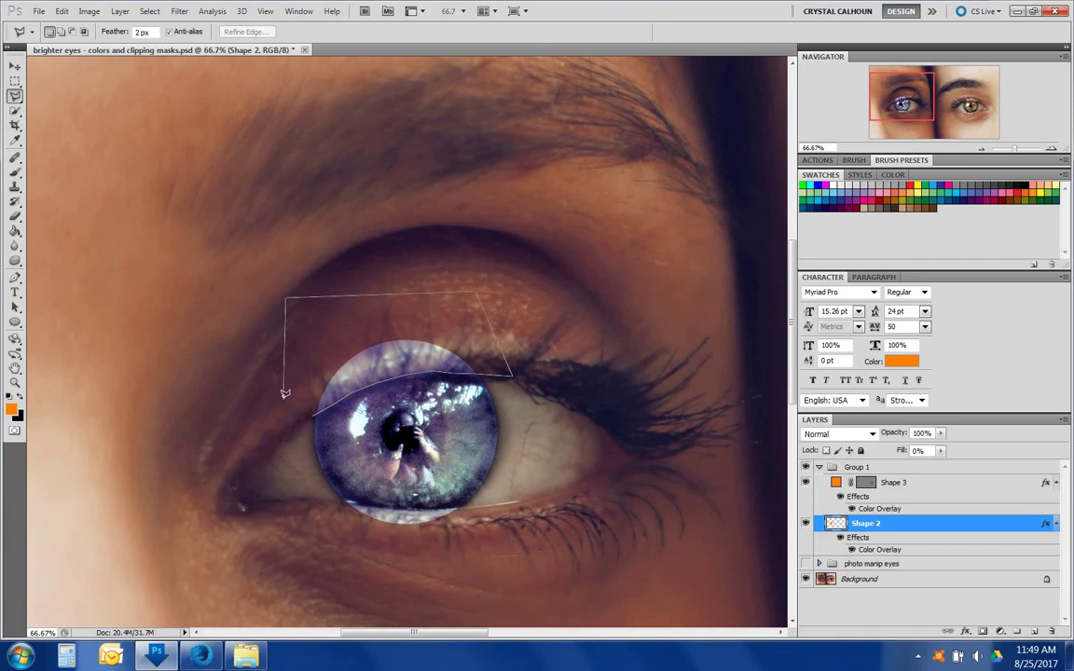
double_click(285, 392)
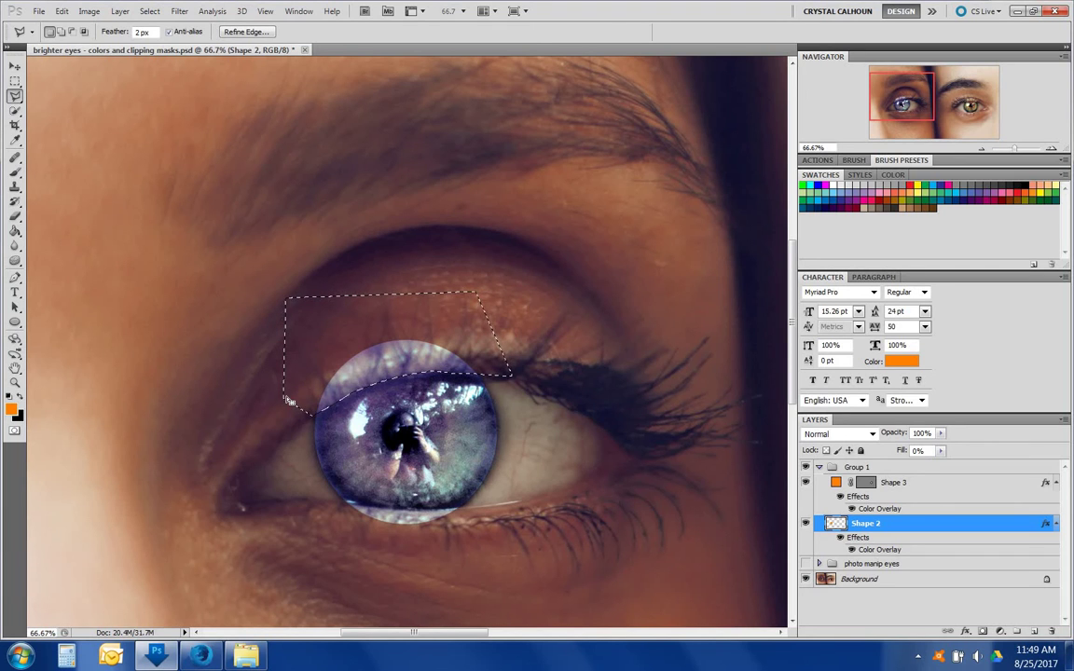
key(Delete)
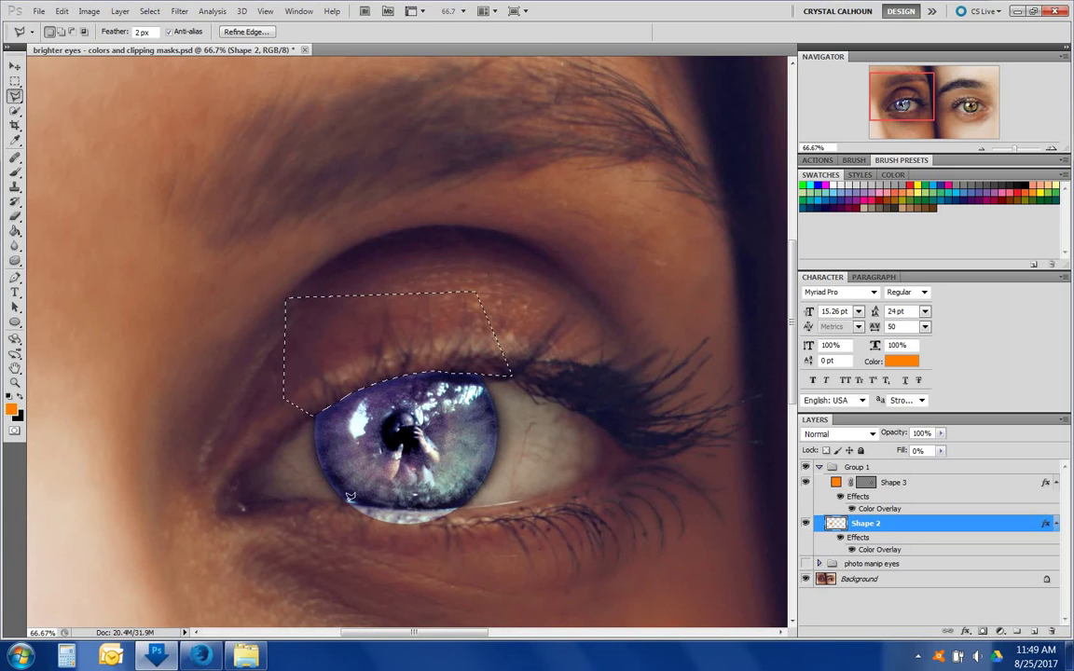
key(ctrl+d)
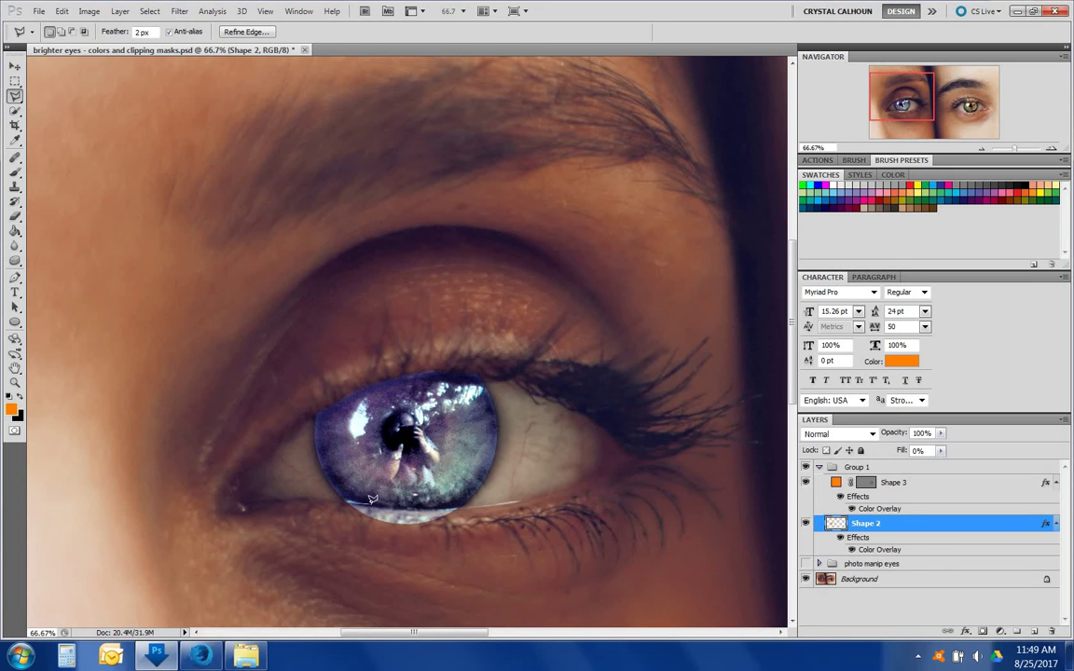
- Select the overlay area spilling below the left iris onto the lower lid, delete it and deselect
mouse_move(372, 500)
mouse_down()
mouse_move(505, 508)
mouse_move(507, 498)
mouse_move(475, 534)
mouse_move(356, 558)
mouse_move(349, 496)
mouse_up()
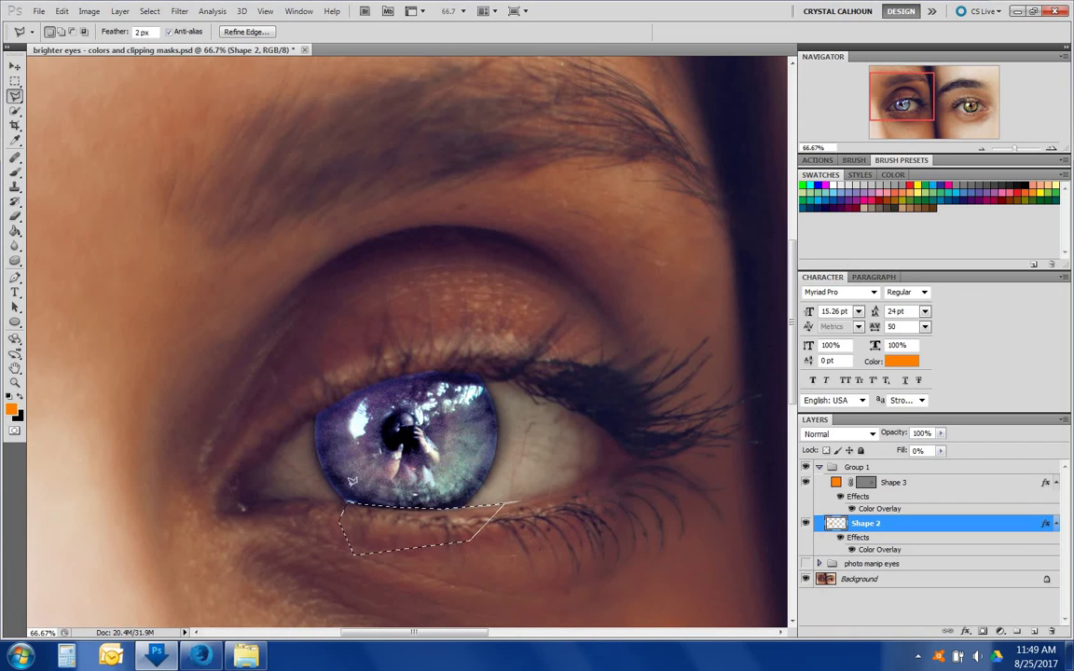
click(432, 506)
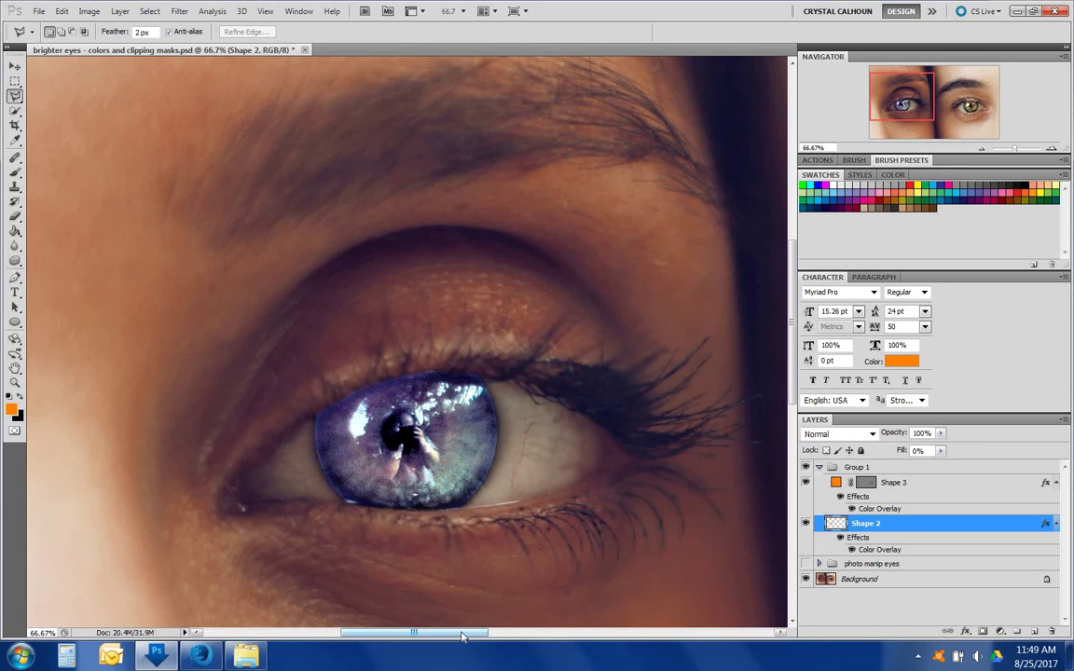
- Rasterize the right eye's Shape 3 layer
drag(461, 637, 611, 646)
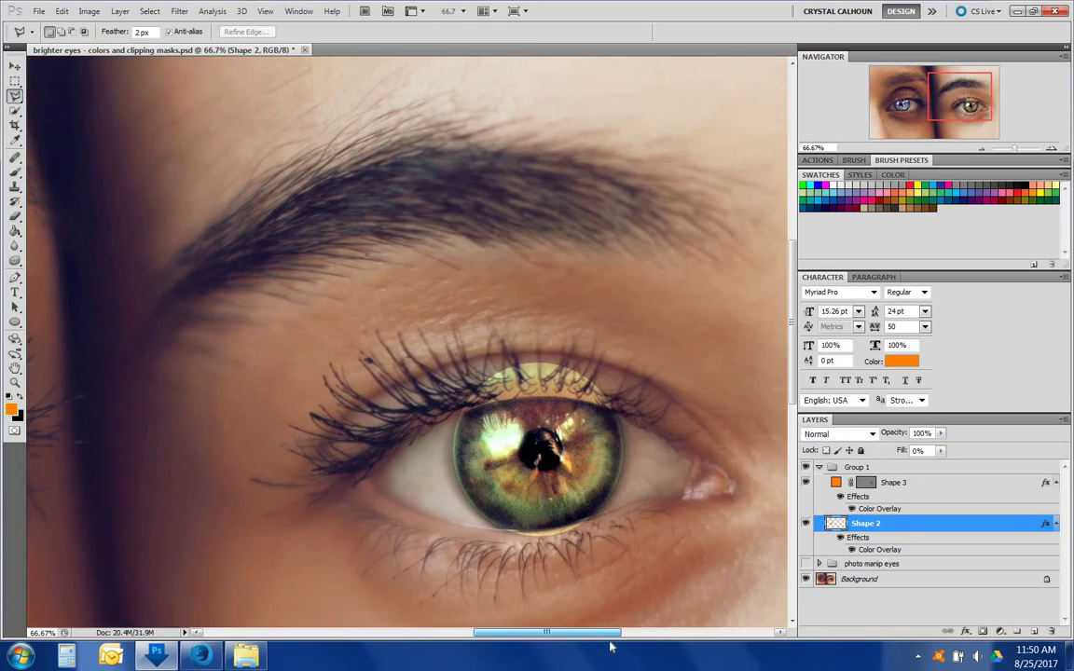
click(930, 483)
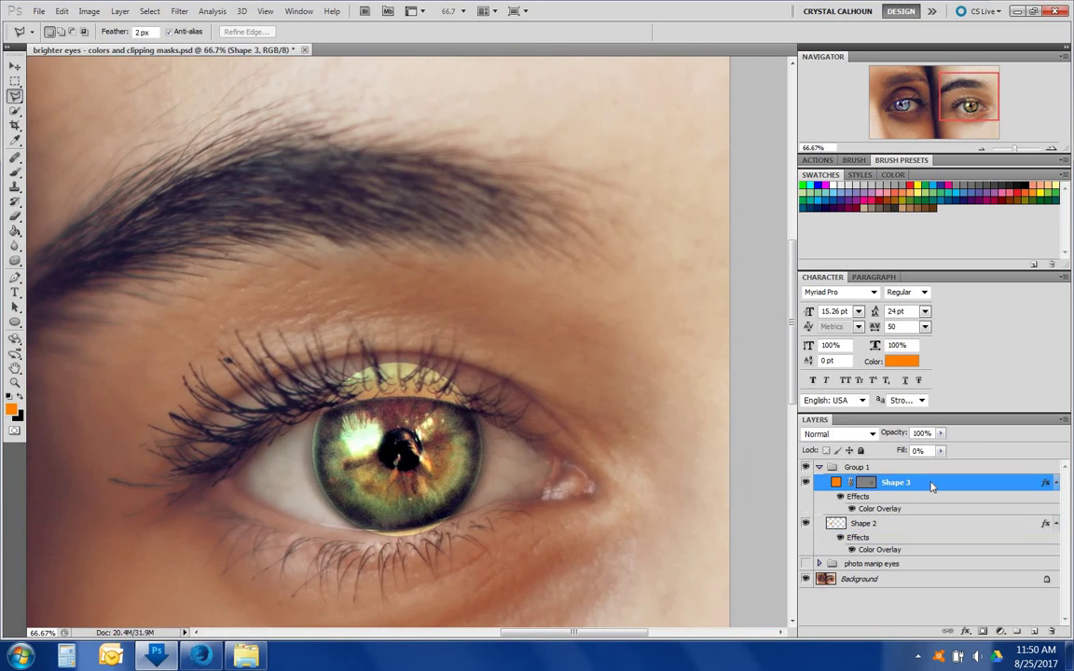
right_click(930, 484)
click(941, 259)
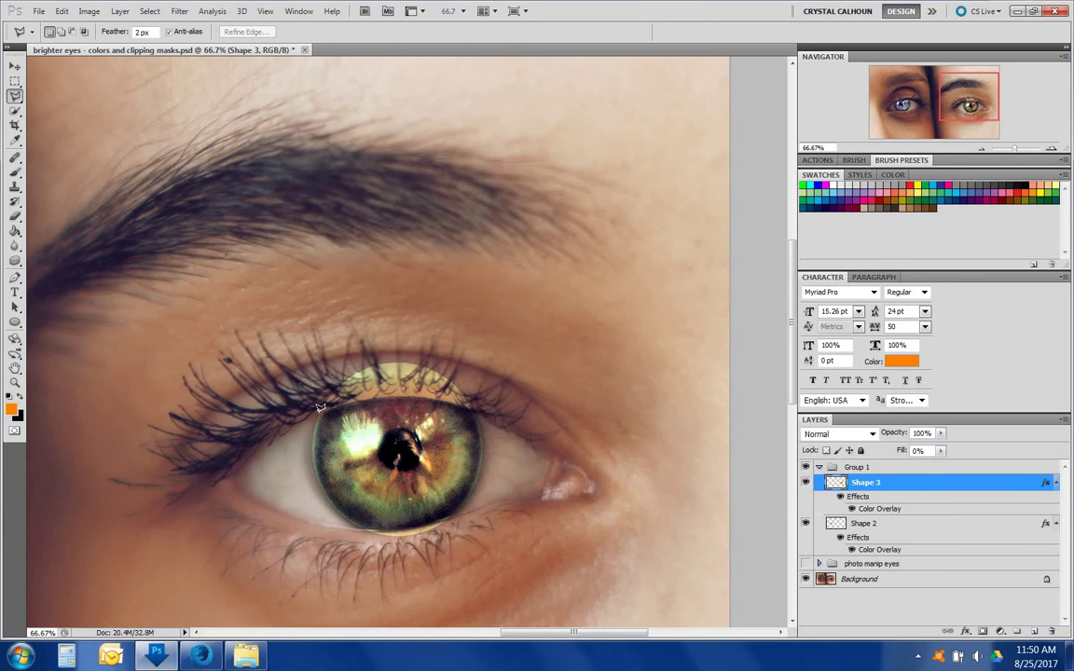
- Outline the green overlay area above the right iris along the upper lid, delete it from Shape 3 and deselect
drag(321, 410, 373, 390)
mouse_move(438, 396)
mouse_down()
mouse_move(510, 408)
mouse_move(458, 327)
mouse_move(330, 320)
mouse_move(316, 325)
mouse_move(308, 369)
mouse_up()
key(Delete)
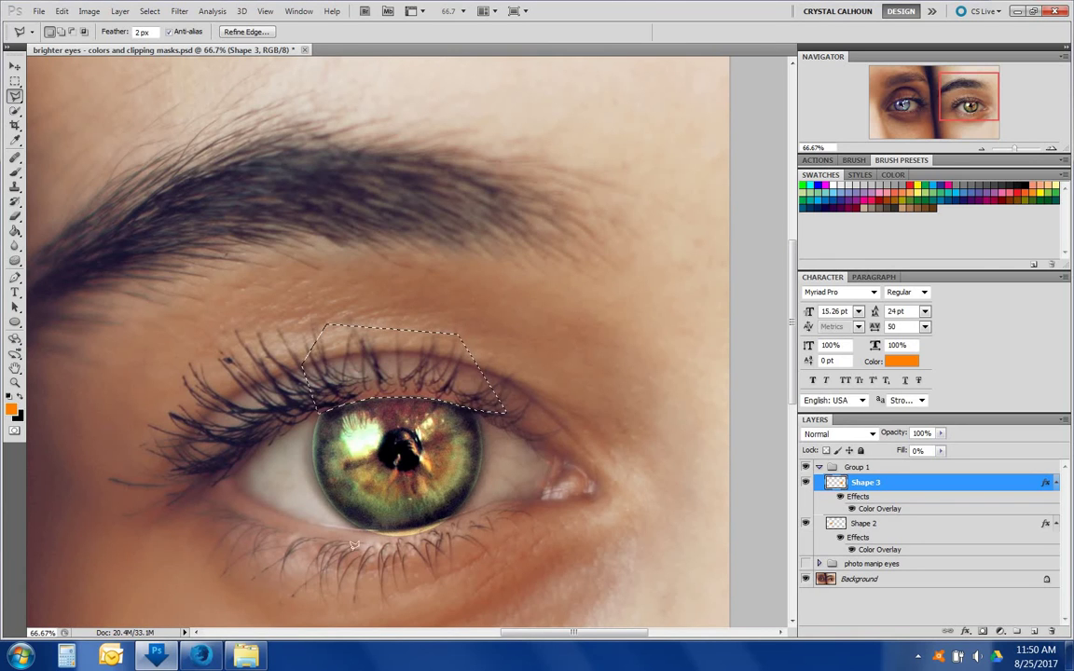
key(ctrl+d)
- Select the overlay sliver below the right iris along the lower lid, delete it and deselect
drag(406, 524, 423, 518)
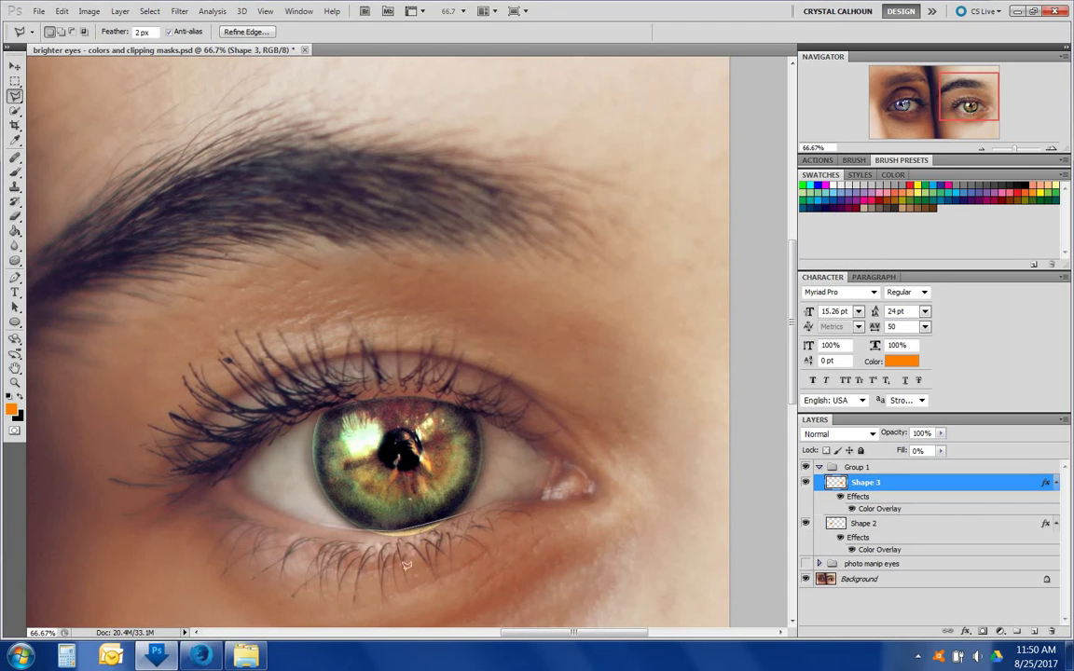
click(363, 531)
click(474, 511)
click(459, 547)
double_click(360, 571)
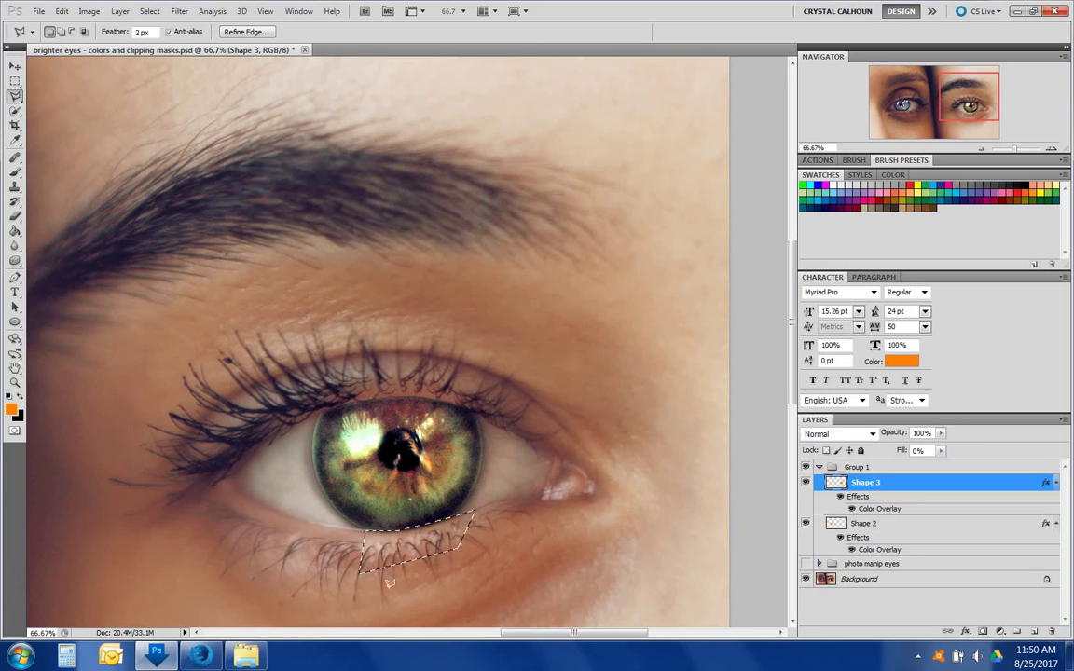
key(ctrl+d)
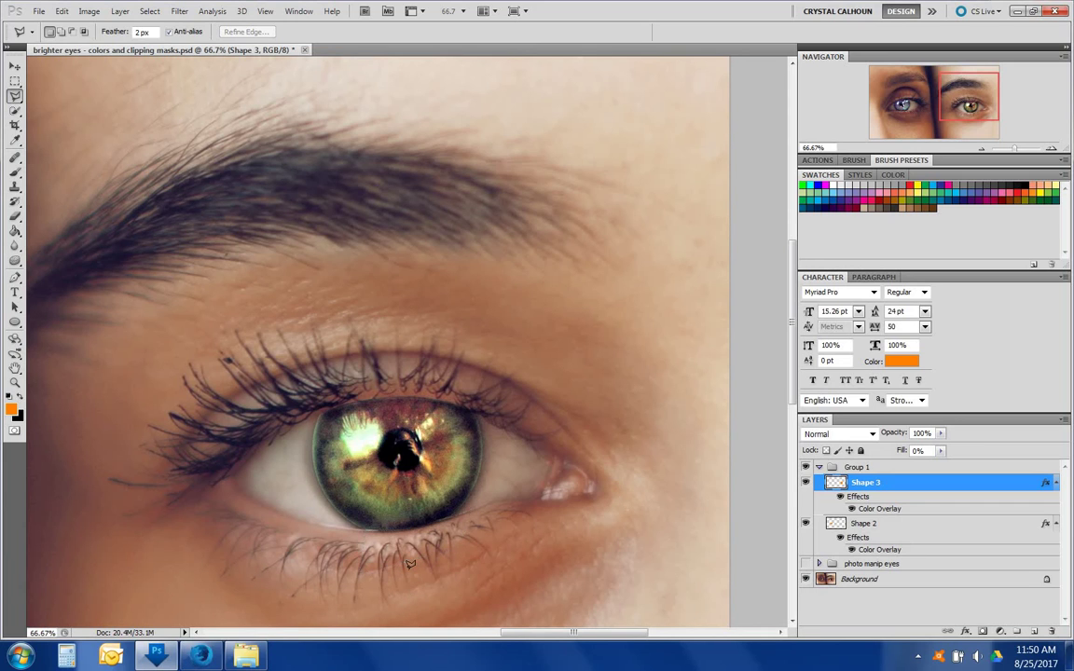
- Reset the foreground and background colours to default and apply a Gaussian Blur with an increased radius to the left iris overlay, Shape 2
key(d)
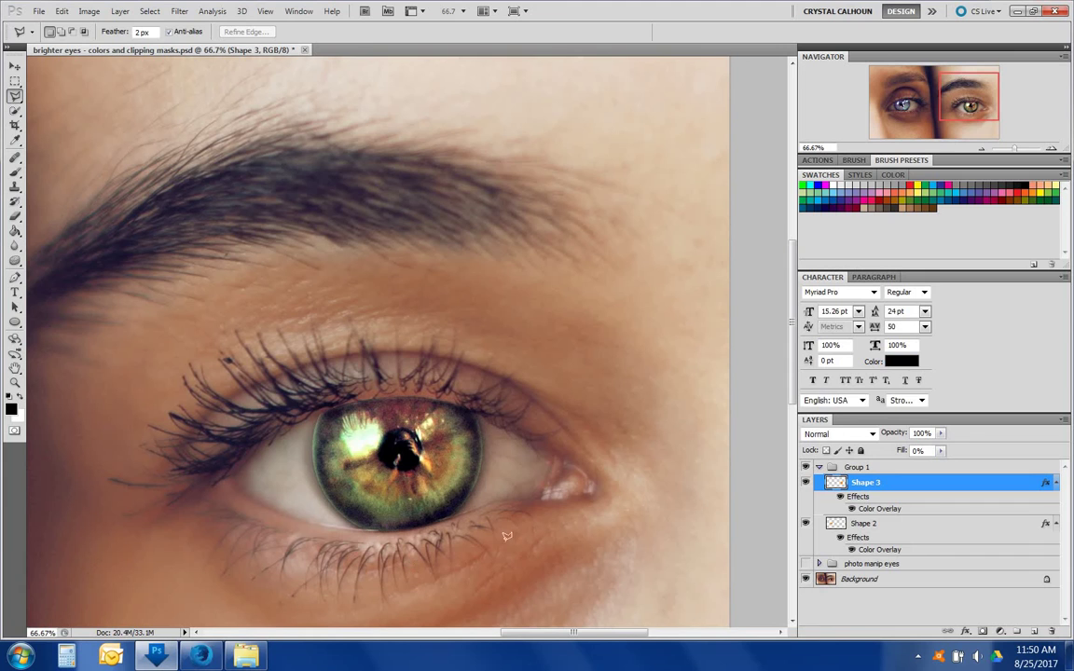
click(14, 68)
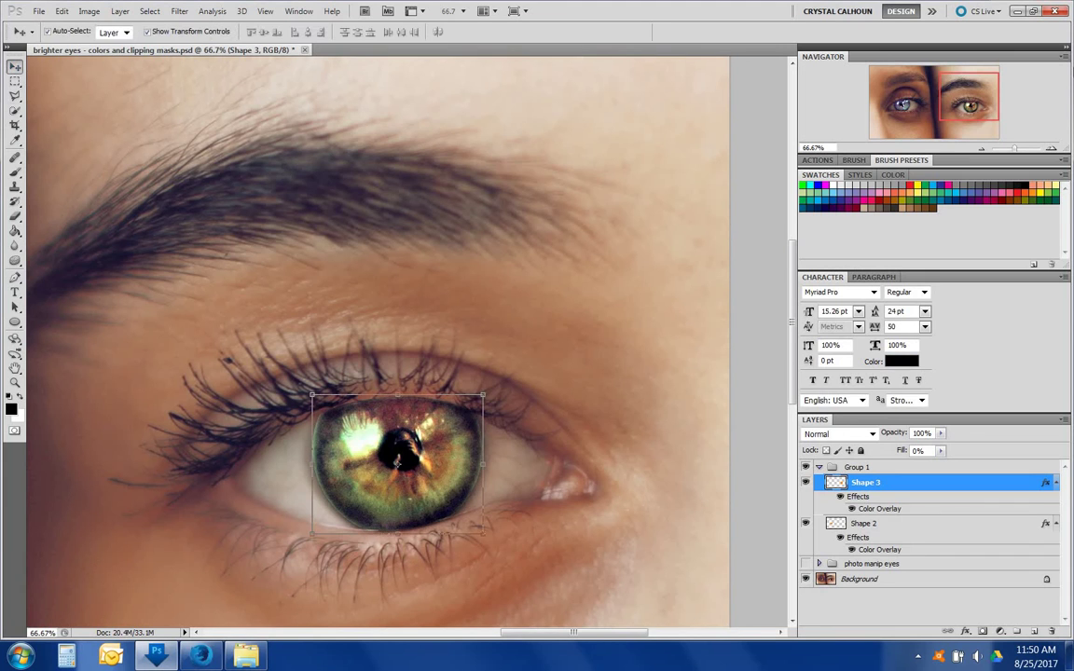
click(980, 149)
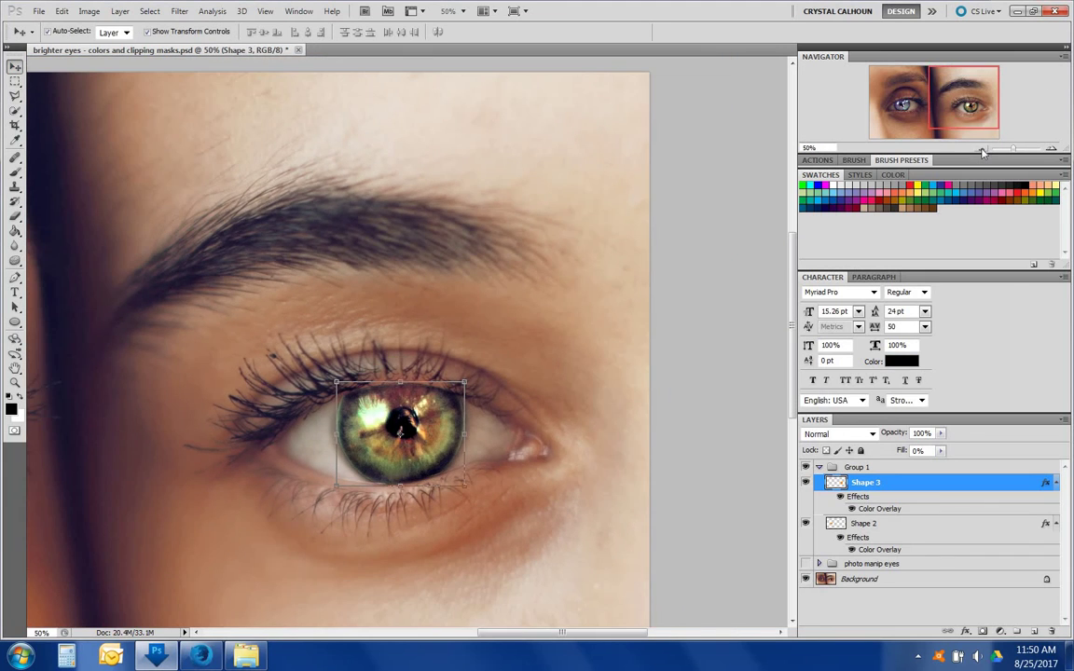
drag(891, 102, 915, 109)
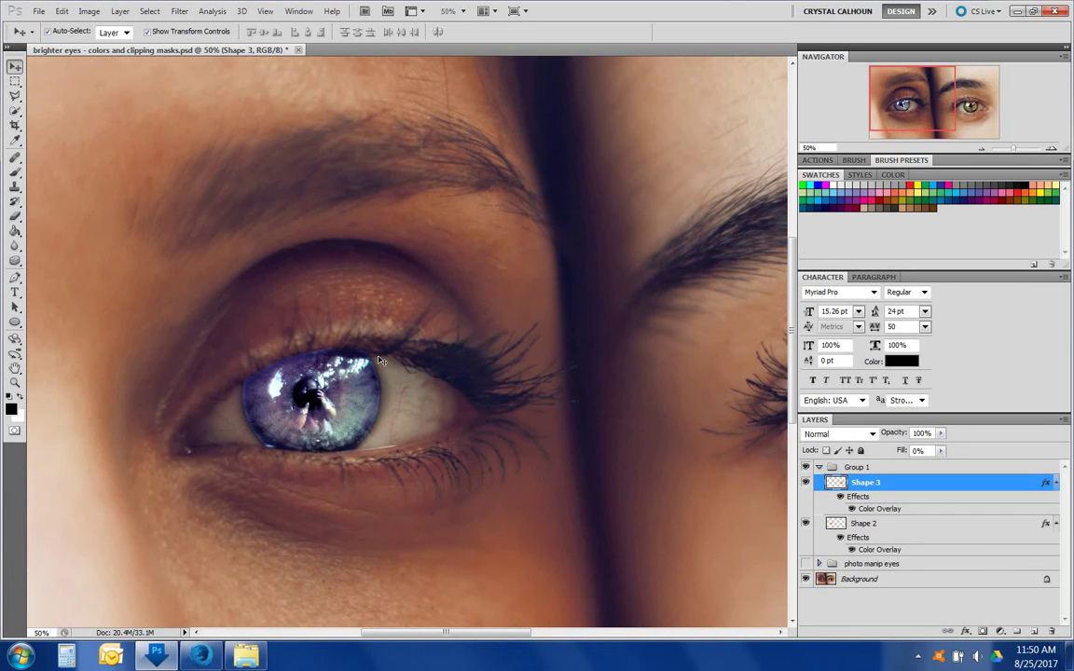
click(303, 434)
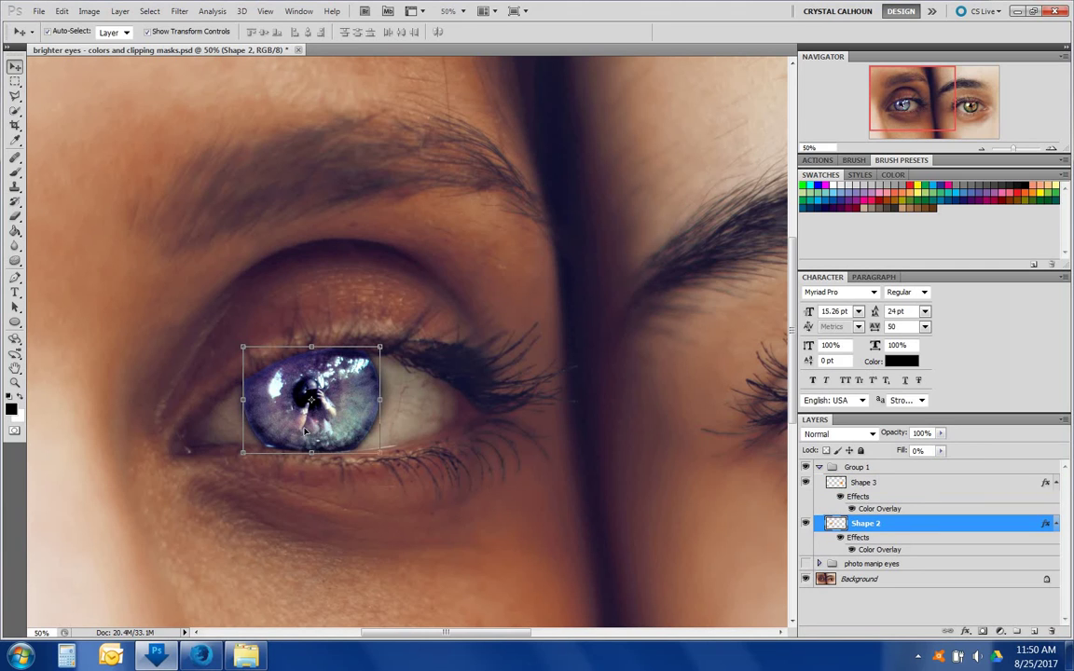
click(173, 12)
mouse_move(212, 159)
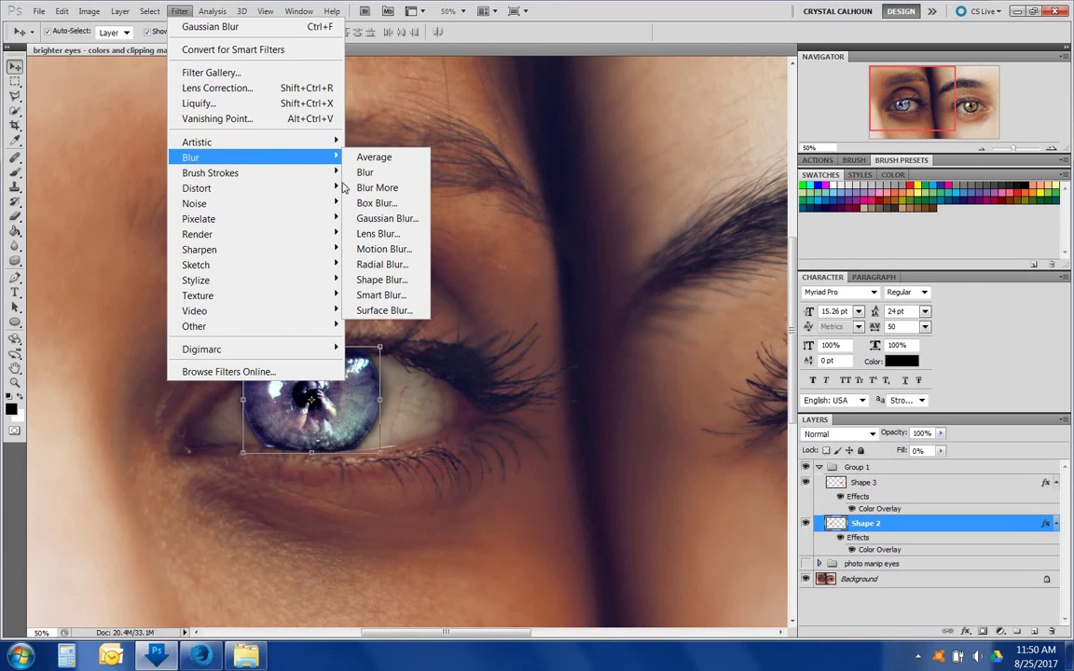
click(367, 221)
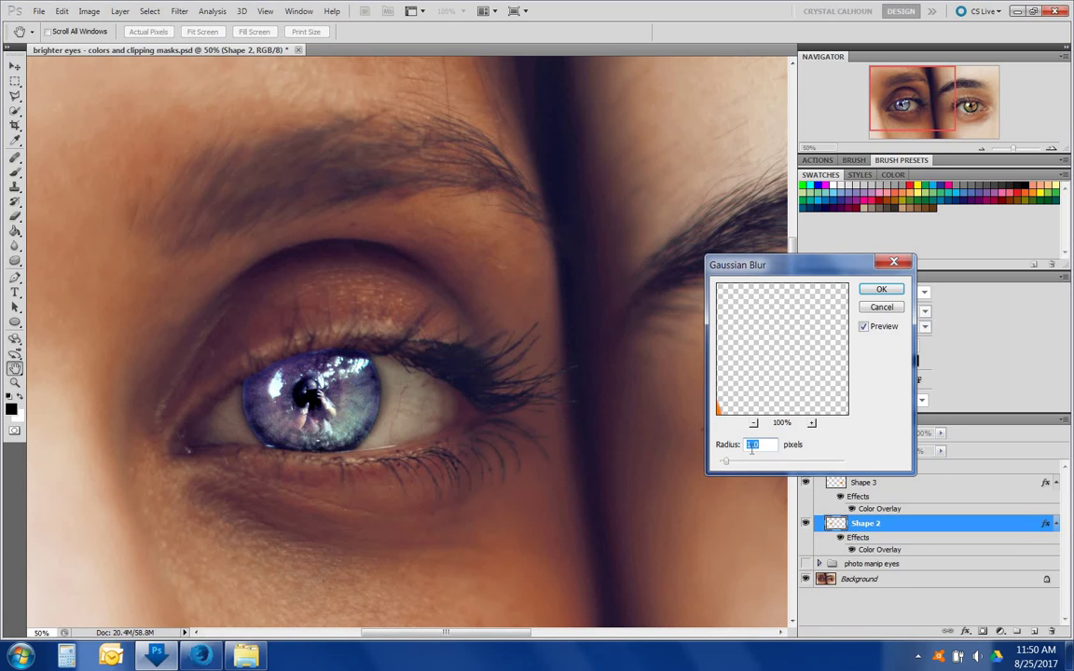
drag(731, 468, 750, 464)
drag(747, 468, 769, 465)
click(890, 290)
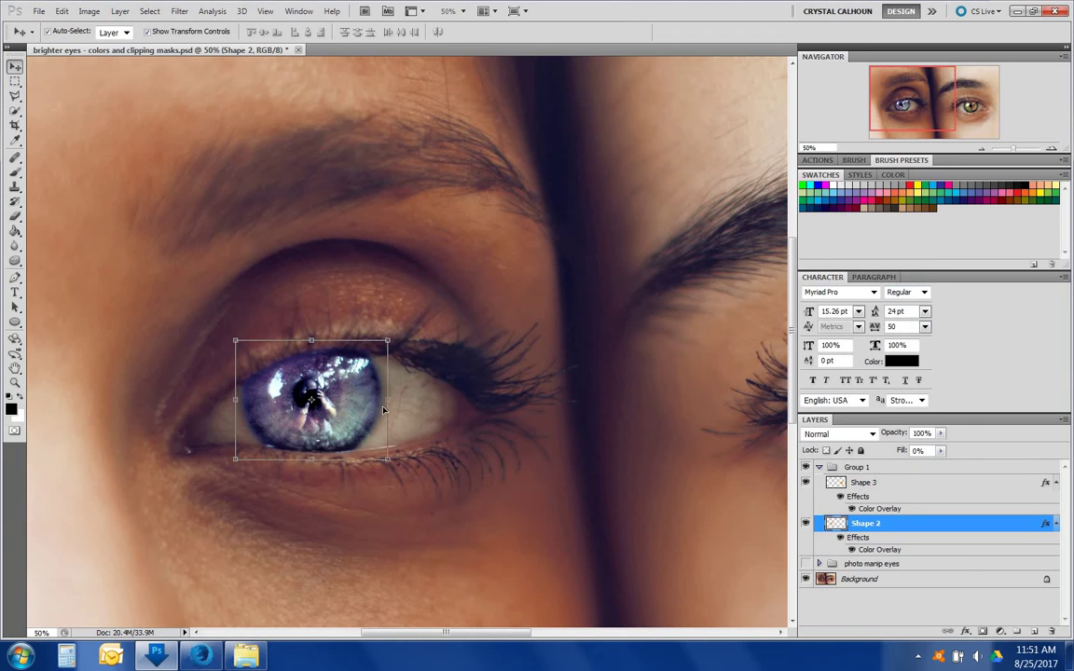
- Narrow the blurred Shape 2 overlay slightly at its sides to fit the left iris and commit the transformation
drag(388, 402, 382, 398)
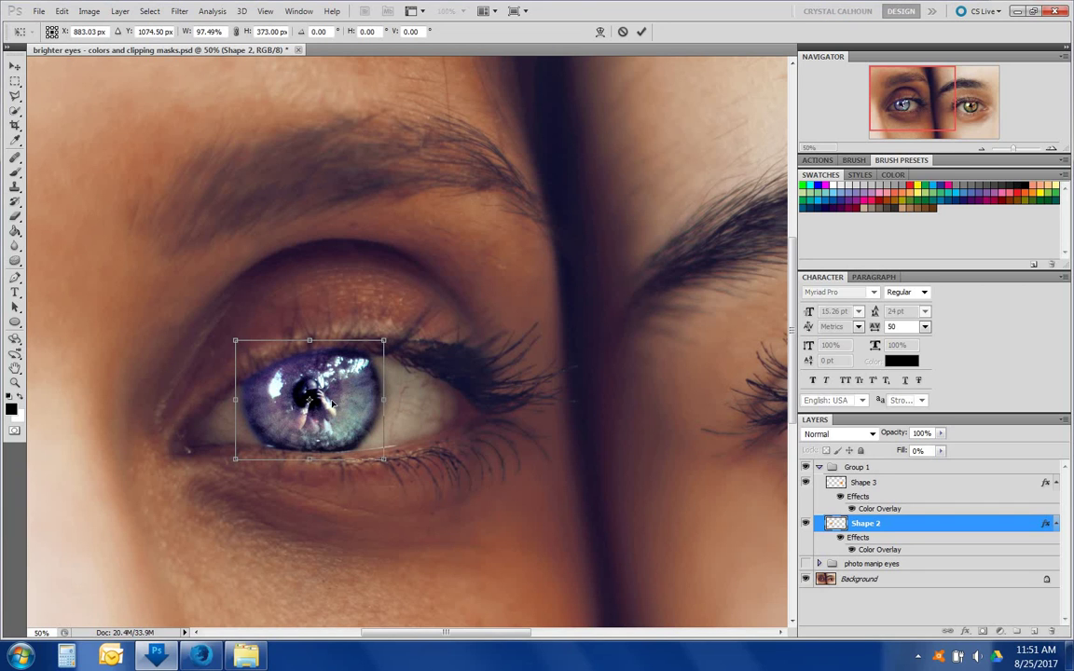
drag(237, 401, 239, 403)
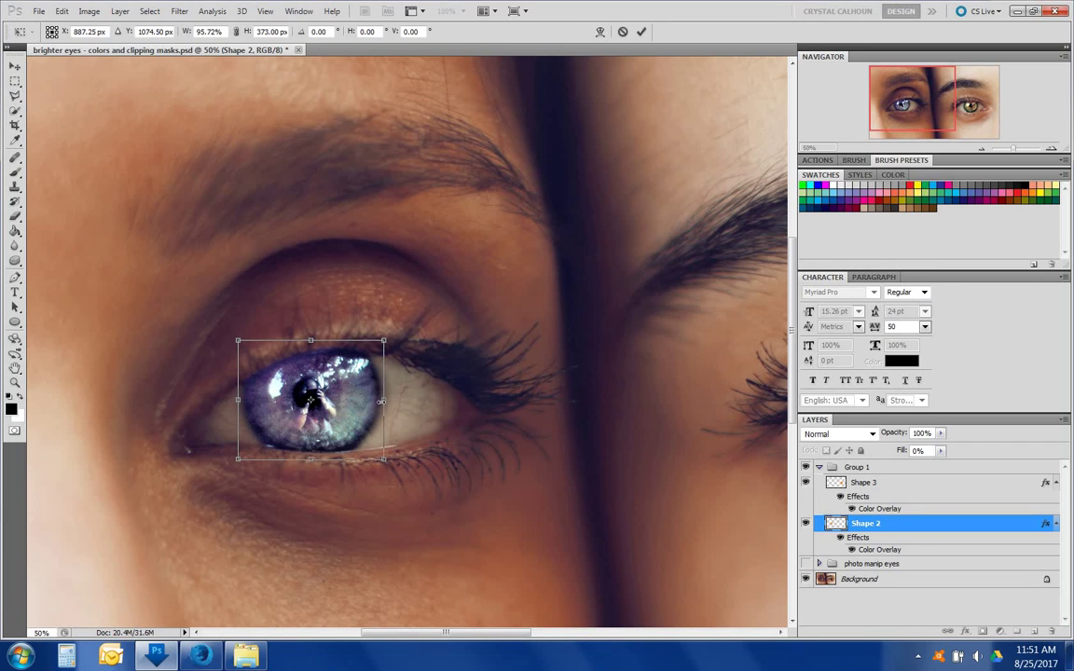
drag(385, 402, 387, 405)
key(Return)
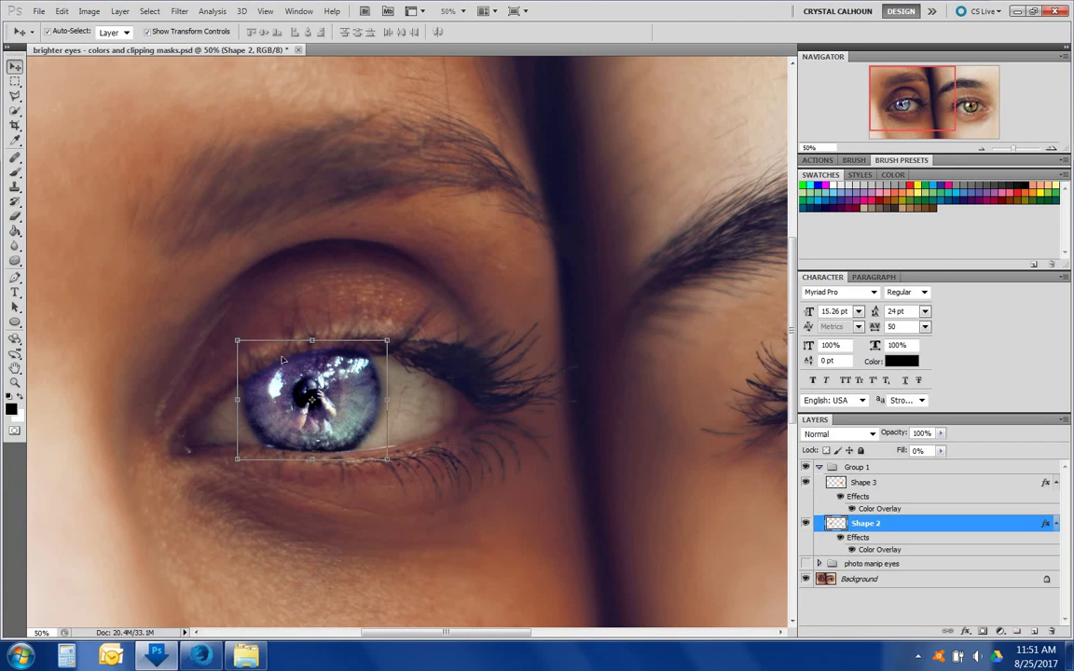
- Outline the blurred overlay area above the left iris along the upper lid with a 5 px feather, delete it from Shape 2 and deselect
click(1051, 149)
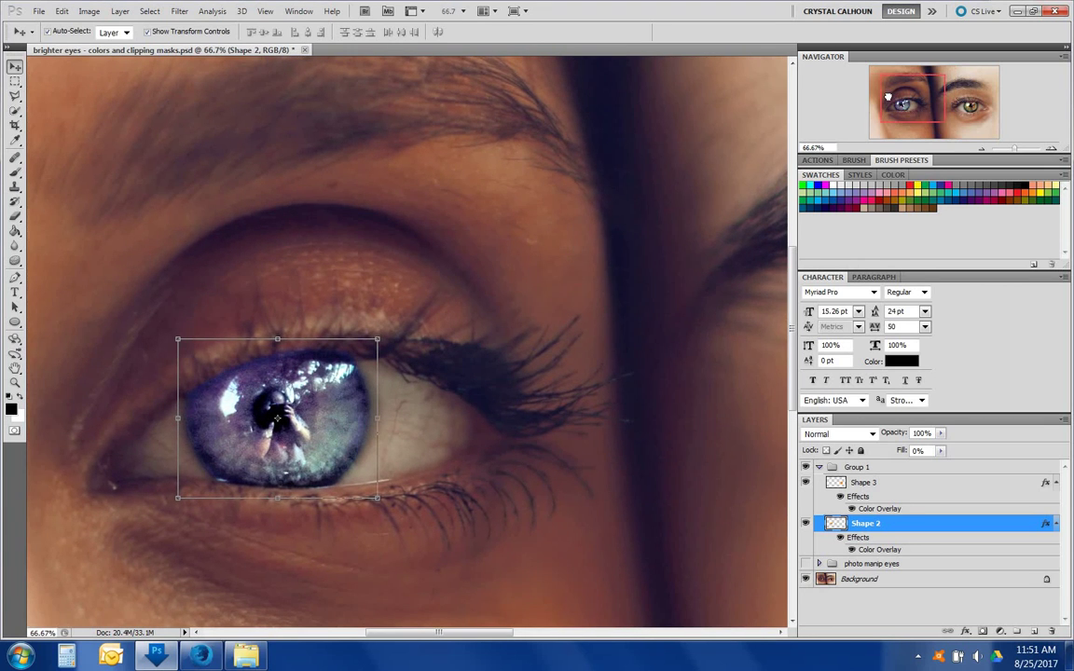
drag(901, 97, 888, 96)
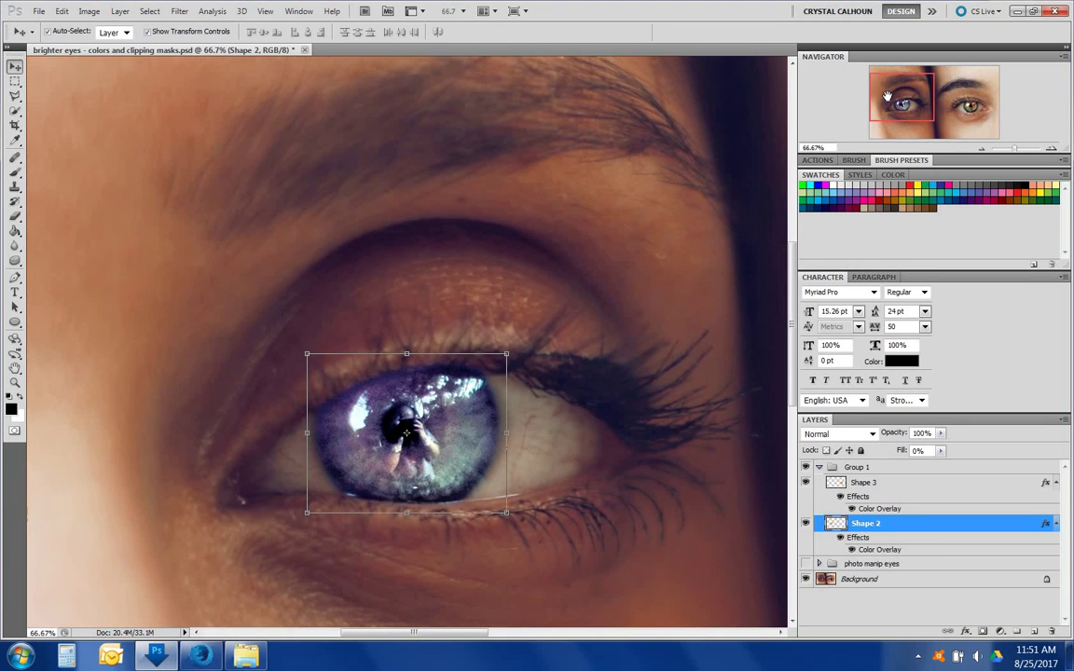
click(15, 94)
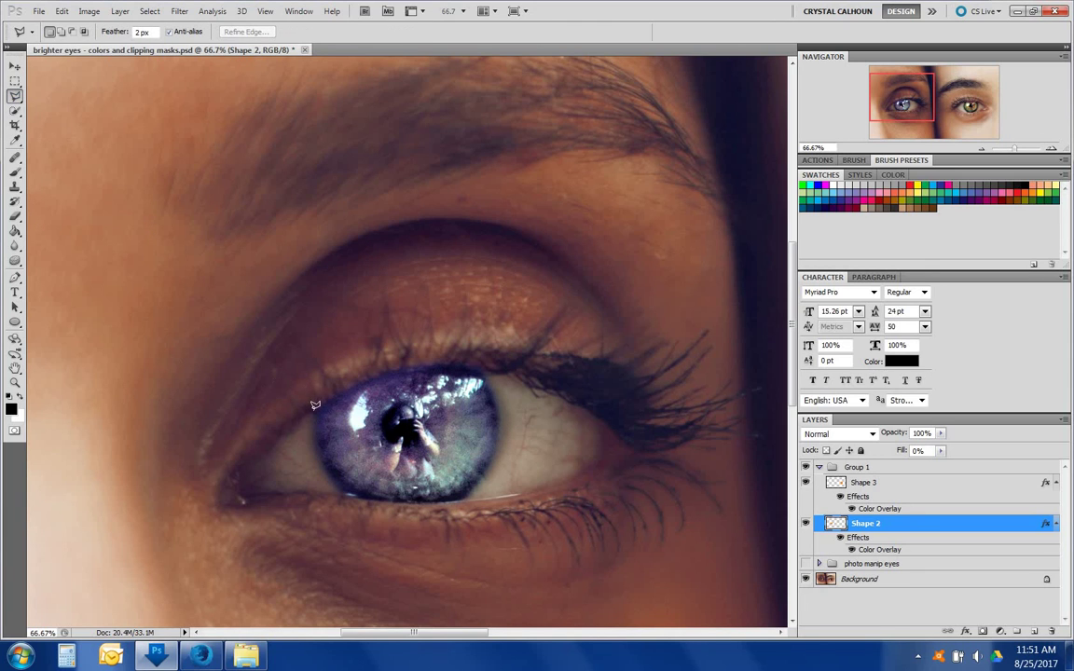
click(137, 31)
text(5)
mouse_move(477, 360)
mouse_down()
mouse_move(398, 365)
mouse_move(301, 411)
mouse_move(292, 394)
mouse_move(303, 369)
mouse_move(438, 343)
mouse_move(492, 348)
mouse_up()
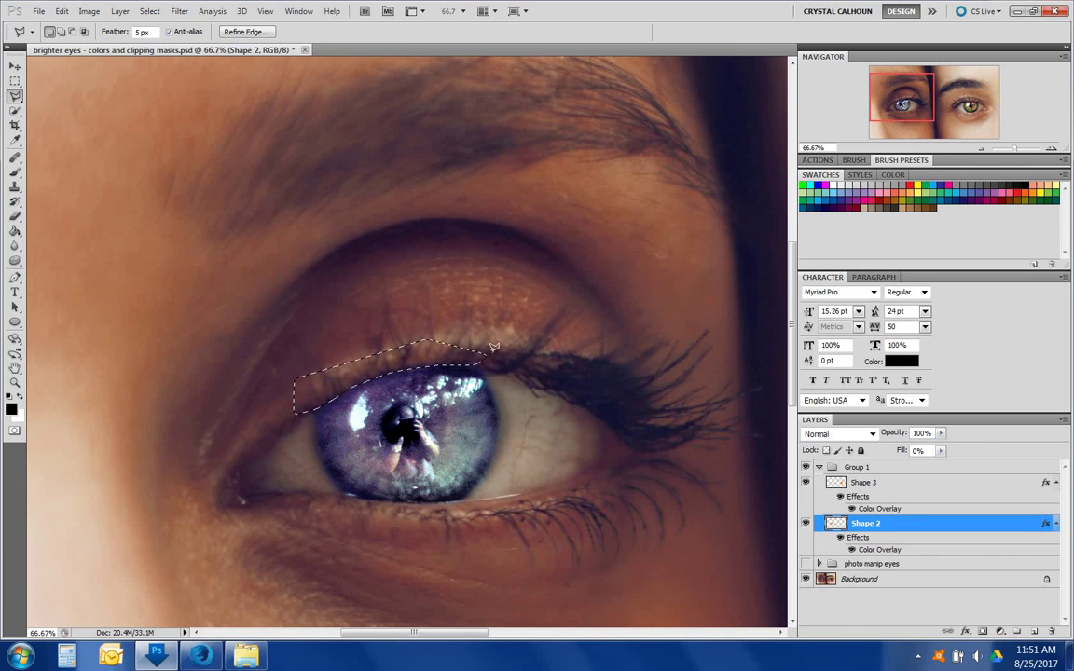
click(453, 318)
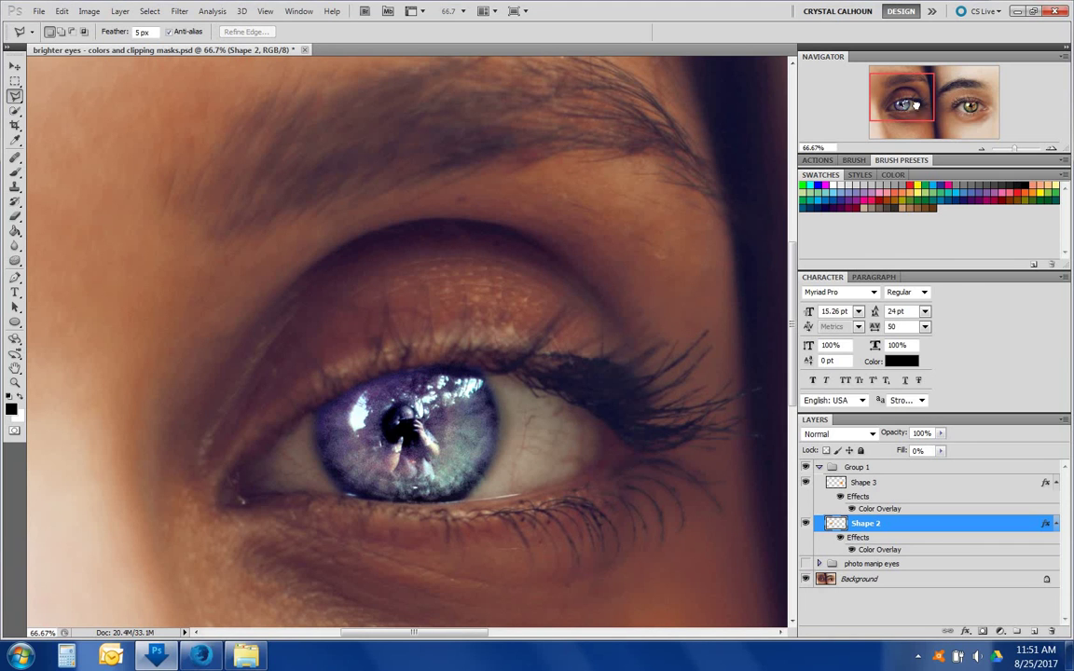
- Apply a Gaussian Blur with a 9.3-pixel radius to the right iris overlay, Shape 3
drag(904, 107, 968, 109)
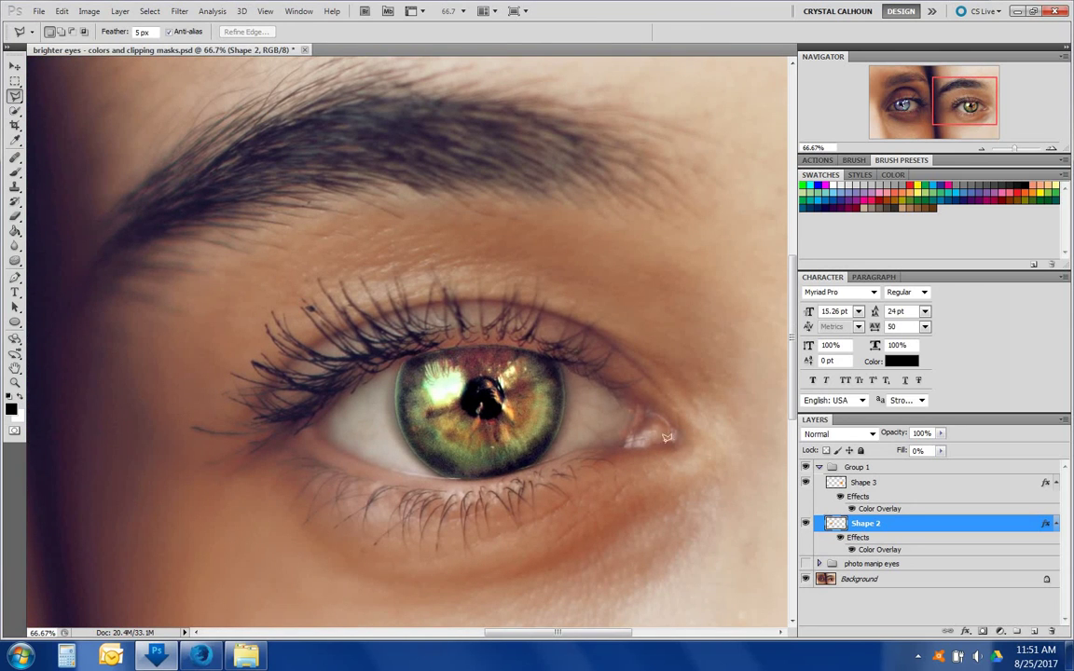
key(alt+bracketright)
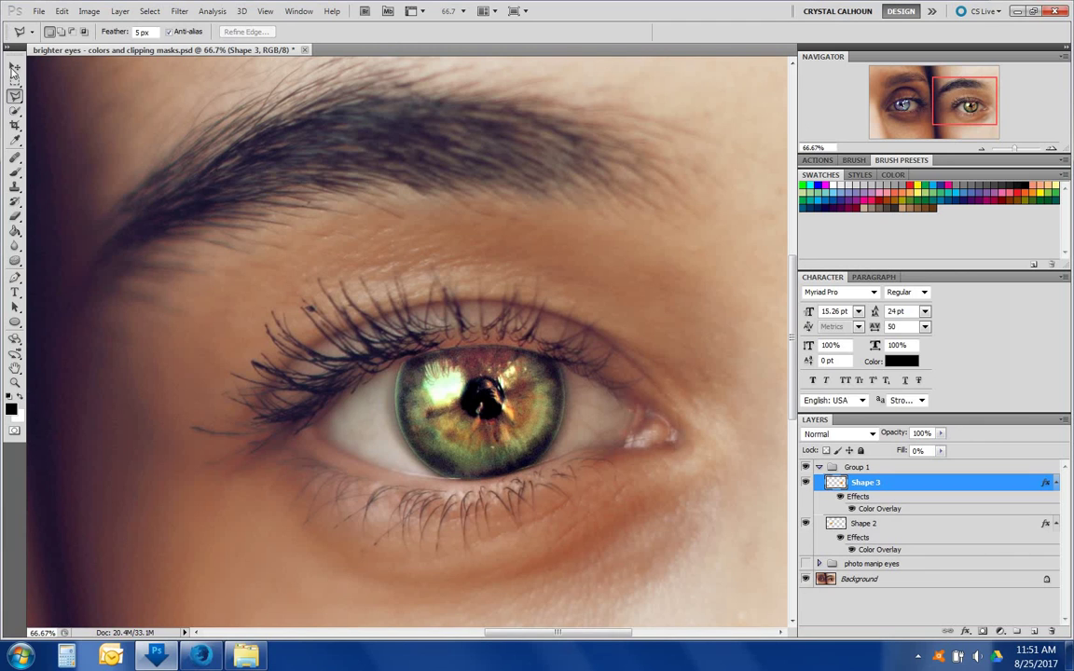
click(15, 67)
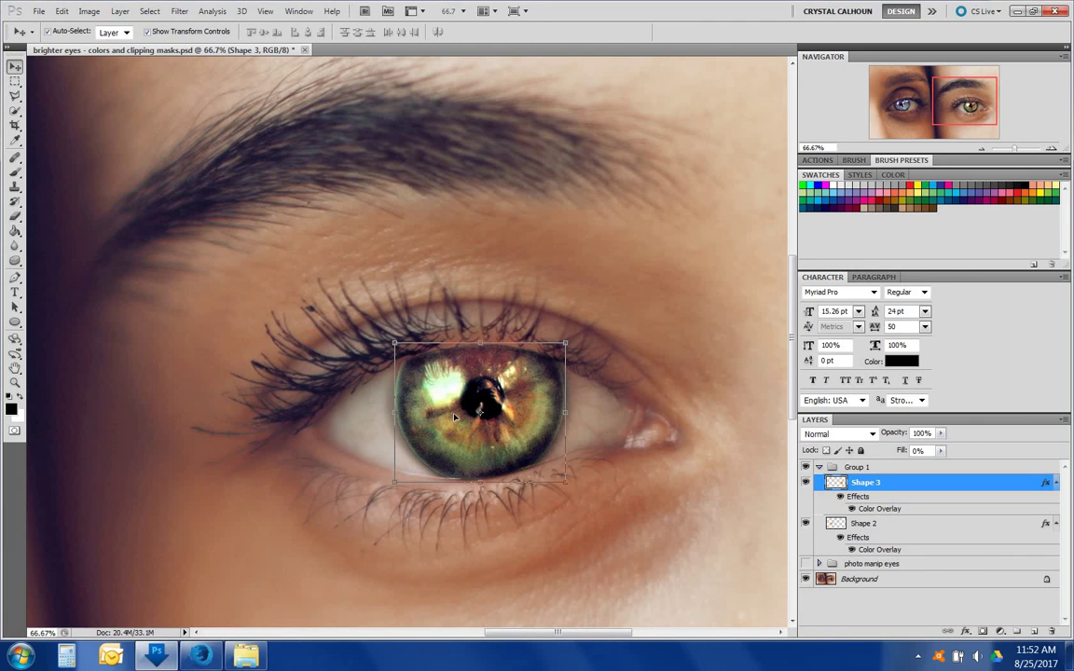
click(180, 11)
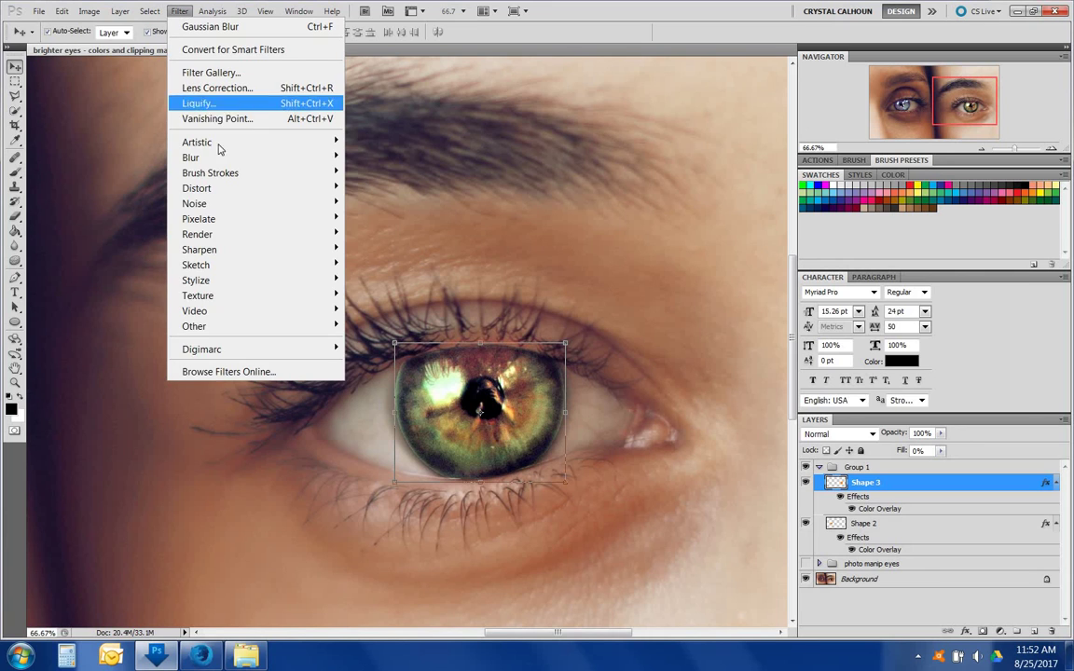
mouse_move(205, 157)
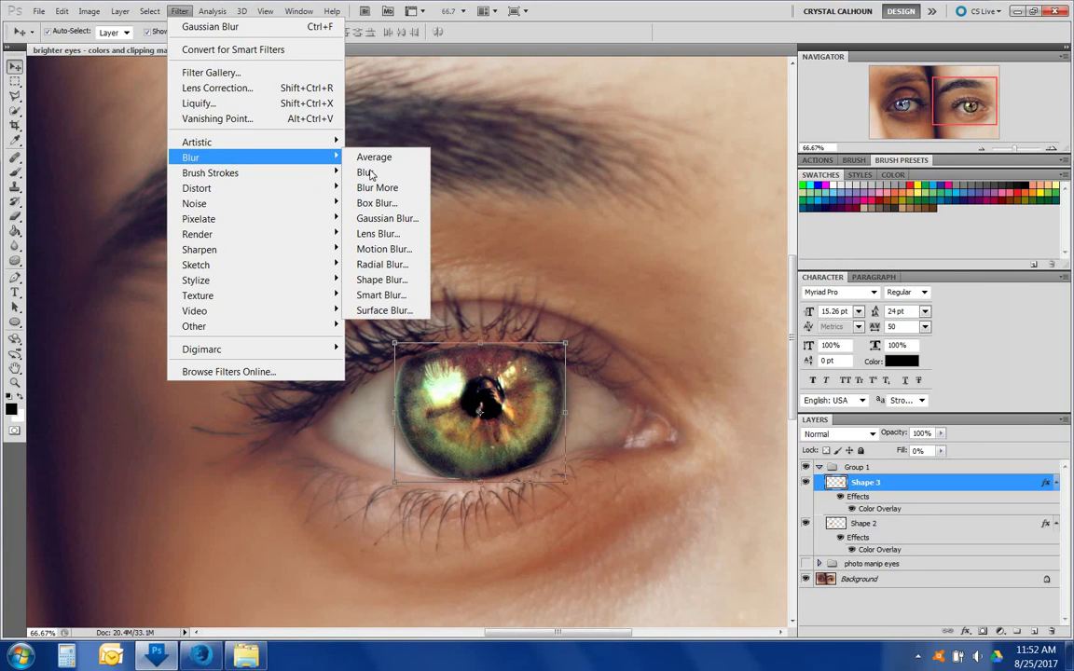
click(384, 219)
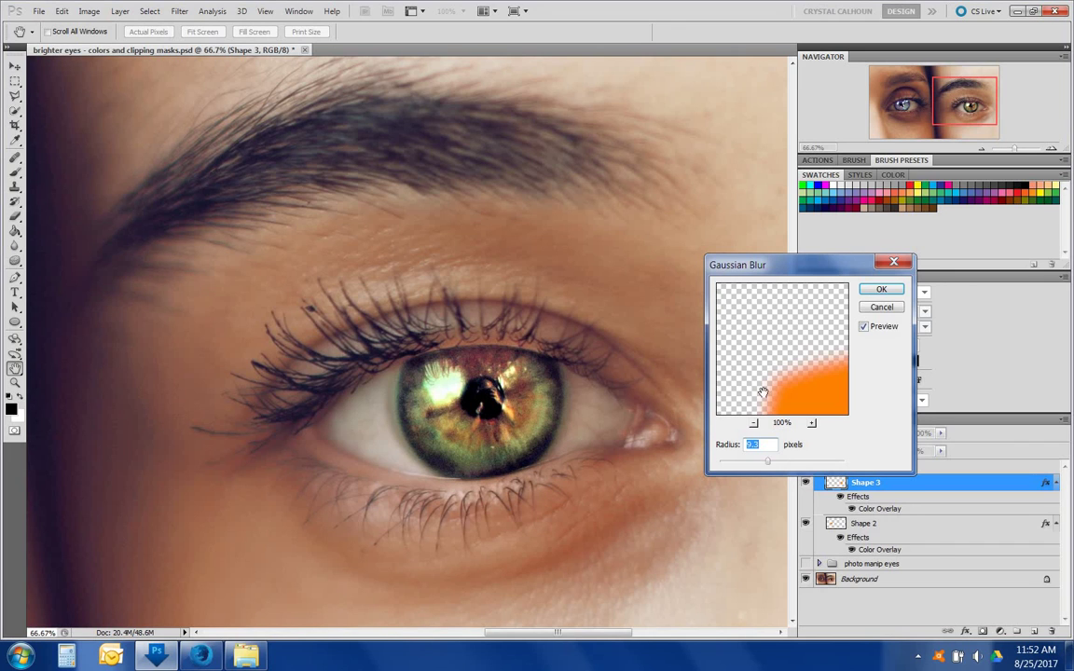
click(880, 290)
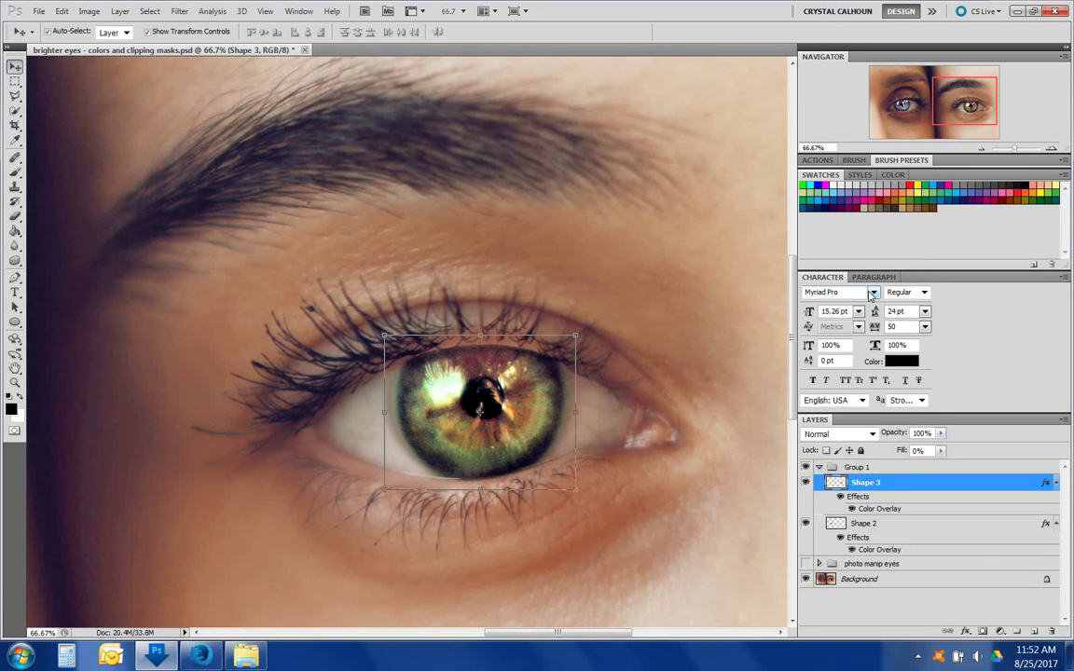
- Review both recoloured irises in the whole image, deselect the Shape 3 layer and select the Background layer
click(980, 150)
click(980, 150)
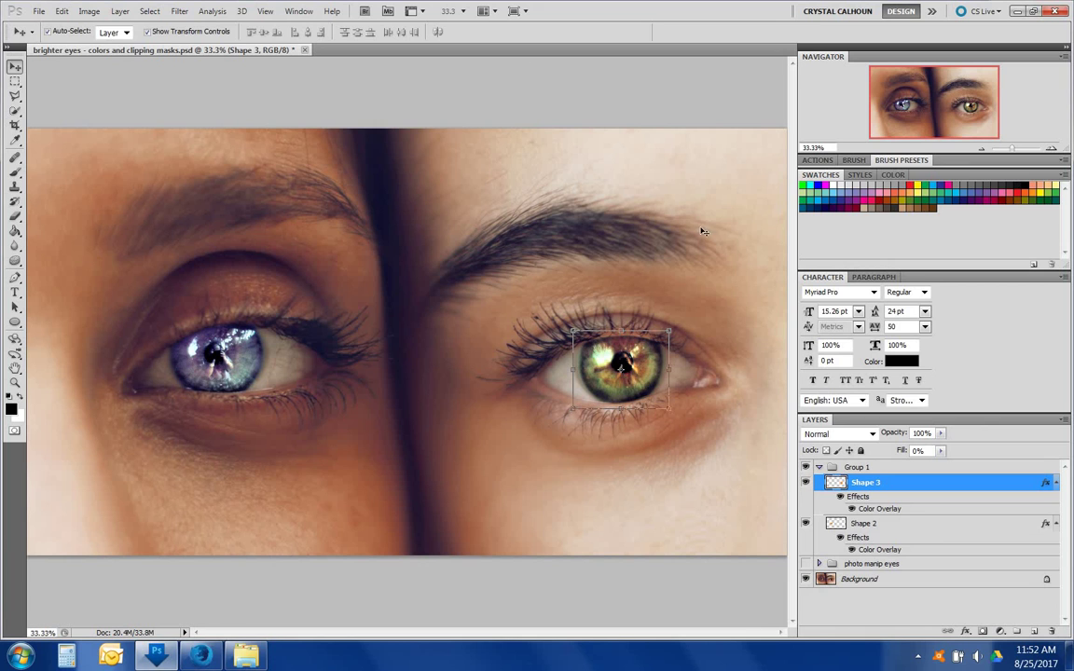
click(982, 152)
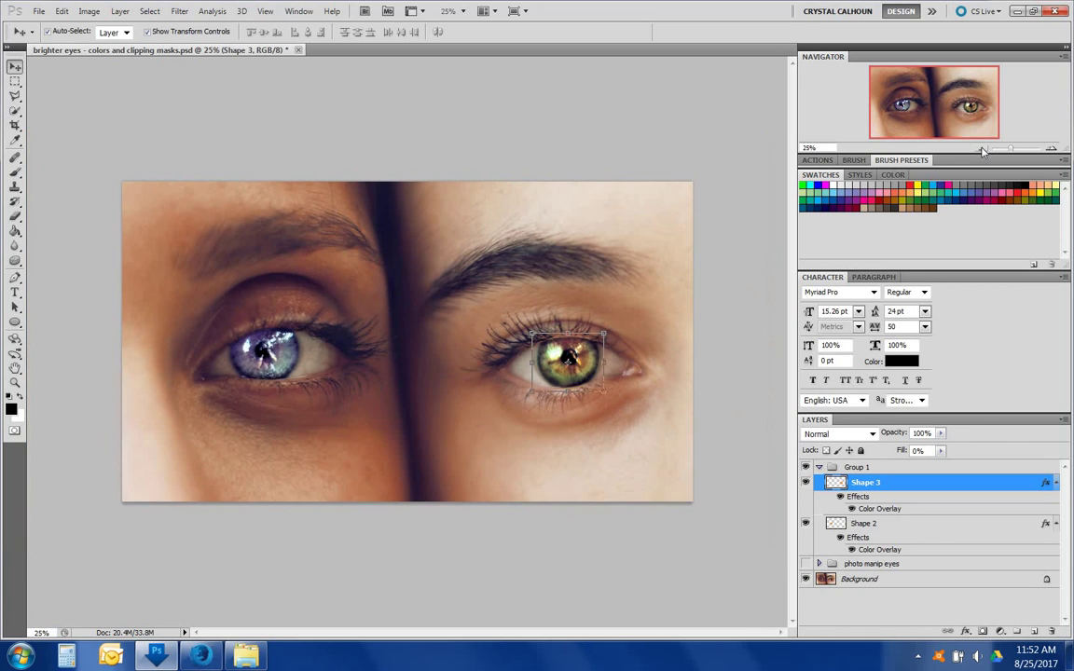
click(983, 152)
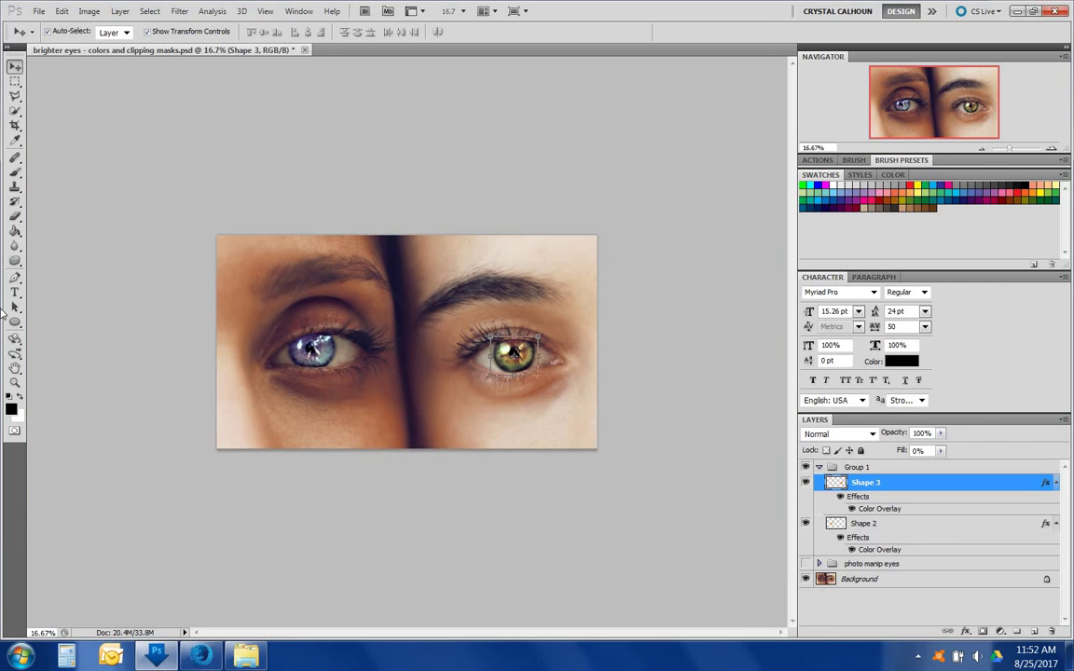
click(718, 234)
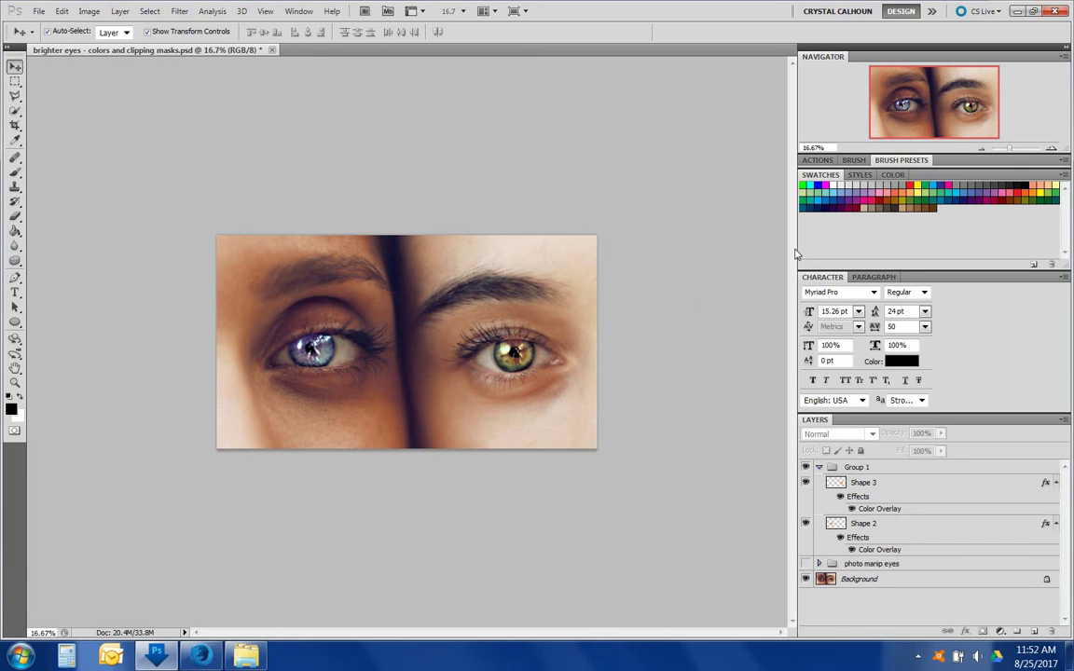
click(867, 579)
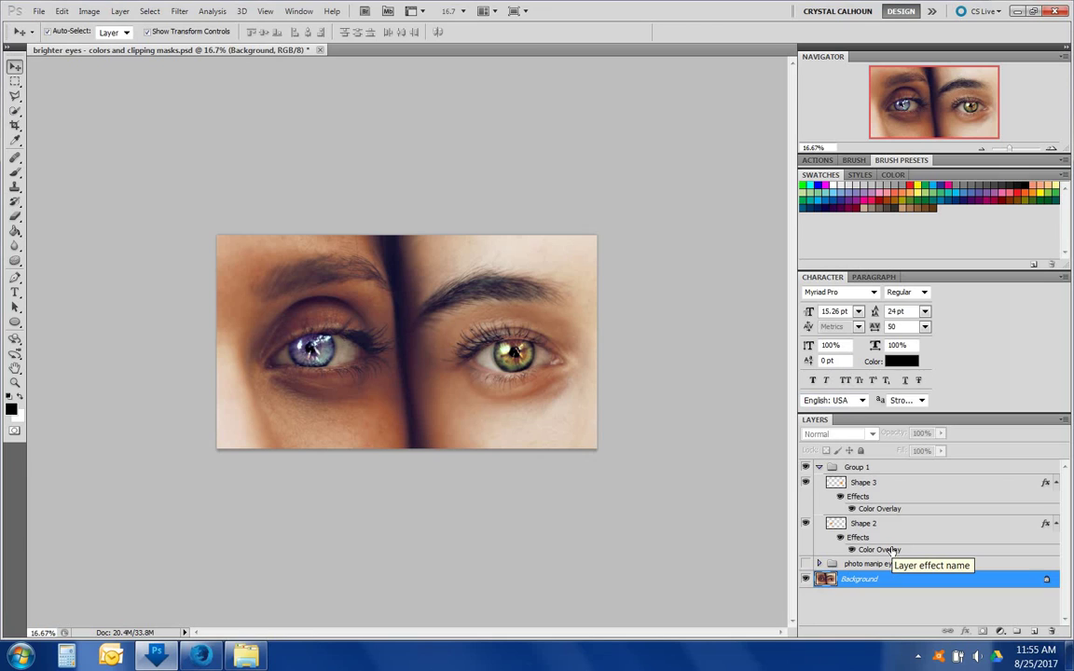